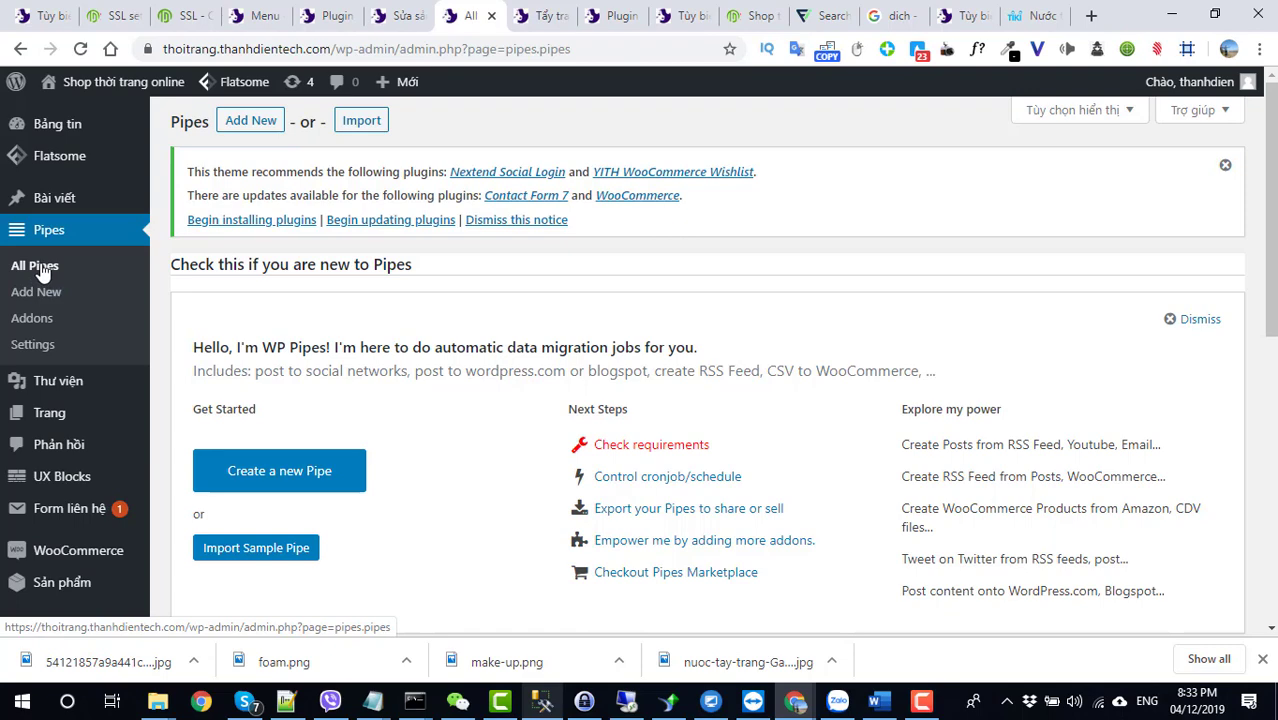
Sign in to the WordPress admin with the prefilled credentials and open the Tiki pipe for editing
{"action": "left_click", "coordinate": [33, 266]}
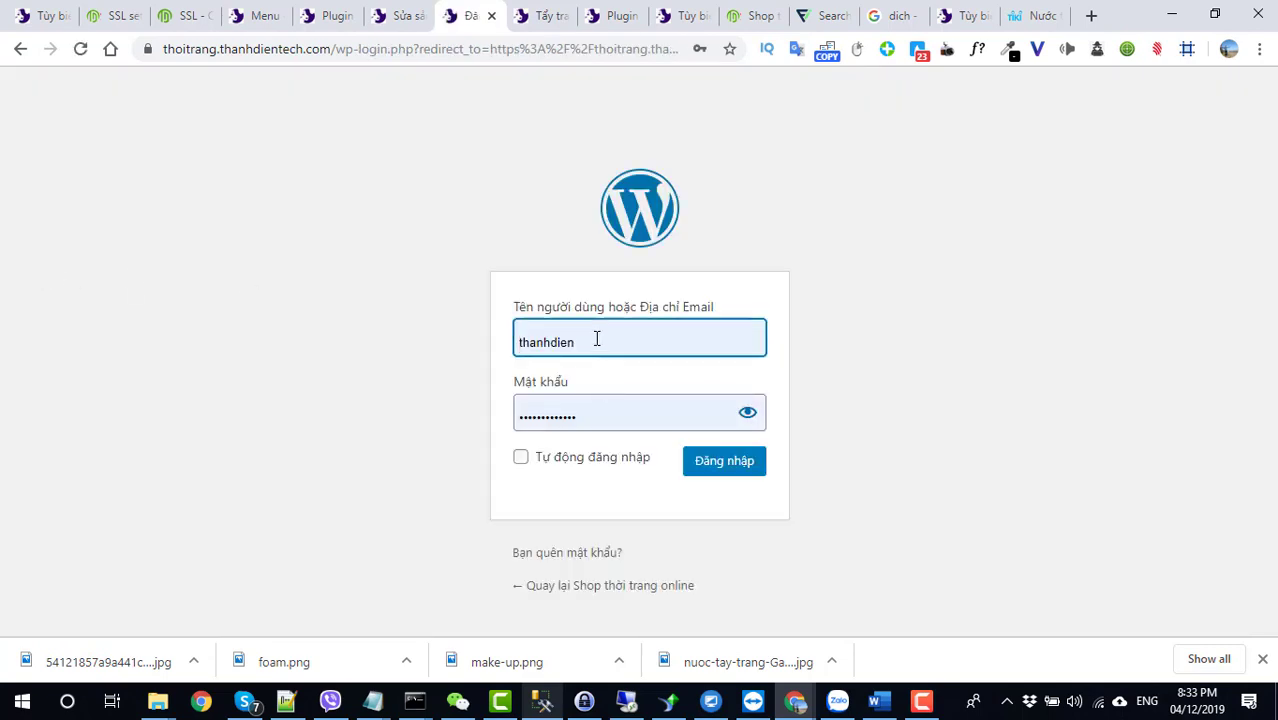
{"action": "left_click", "coordinate": [707, 466]}
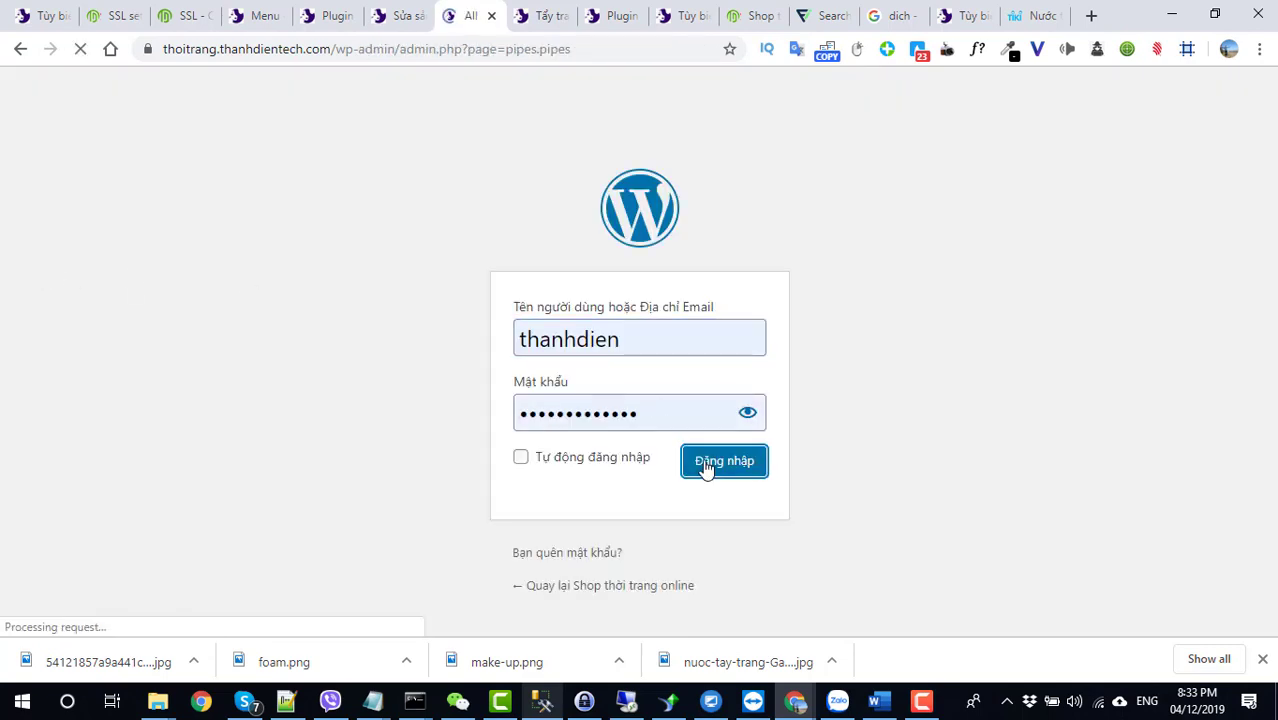
{"action": "scroll", "coordinate": [332, 430], "scroll_direction": "down", "scroll_amount": 5}
{"action": "scroll", "coordinate": [335, 440], "scroll_direction": "up", "scroll_amount": 1}
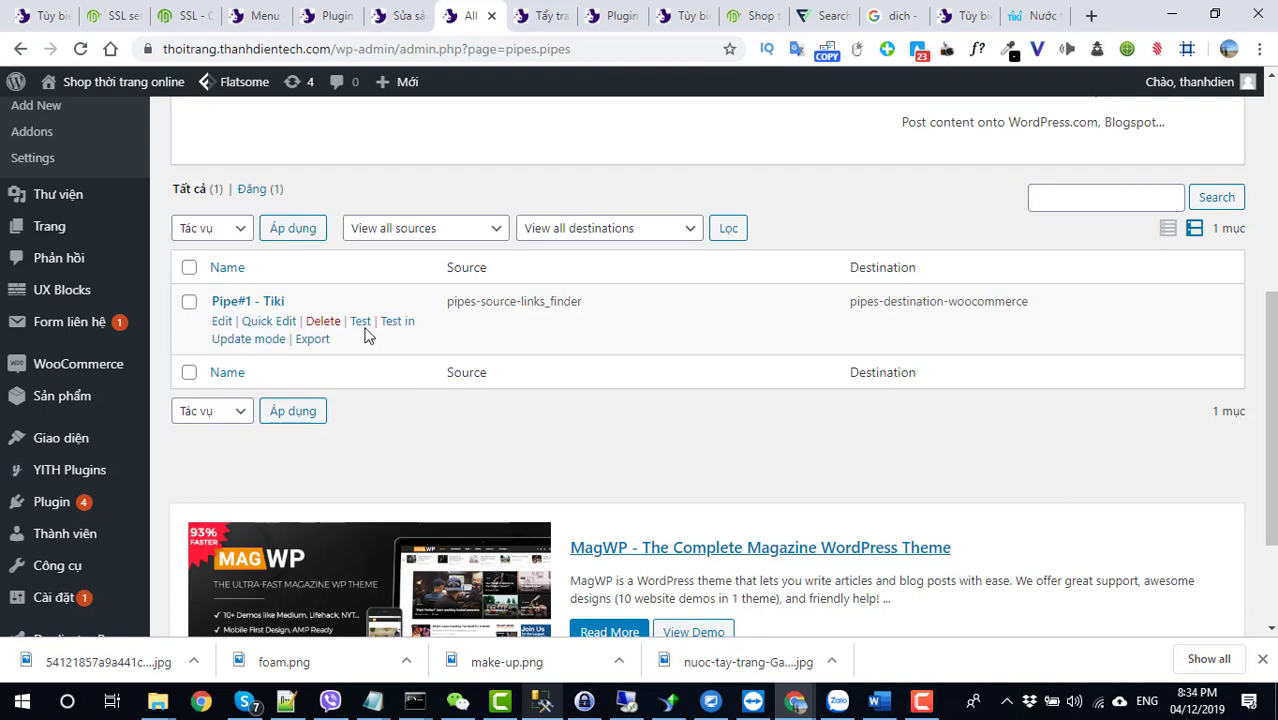
{"action": "left_click", "coordinate": [250, 304]}
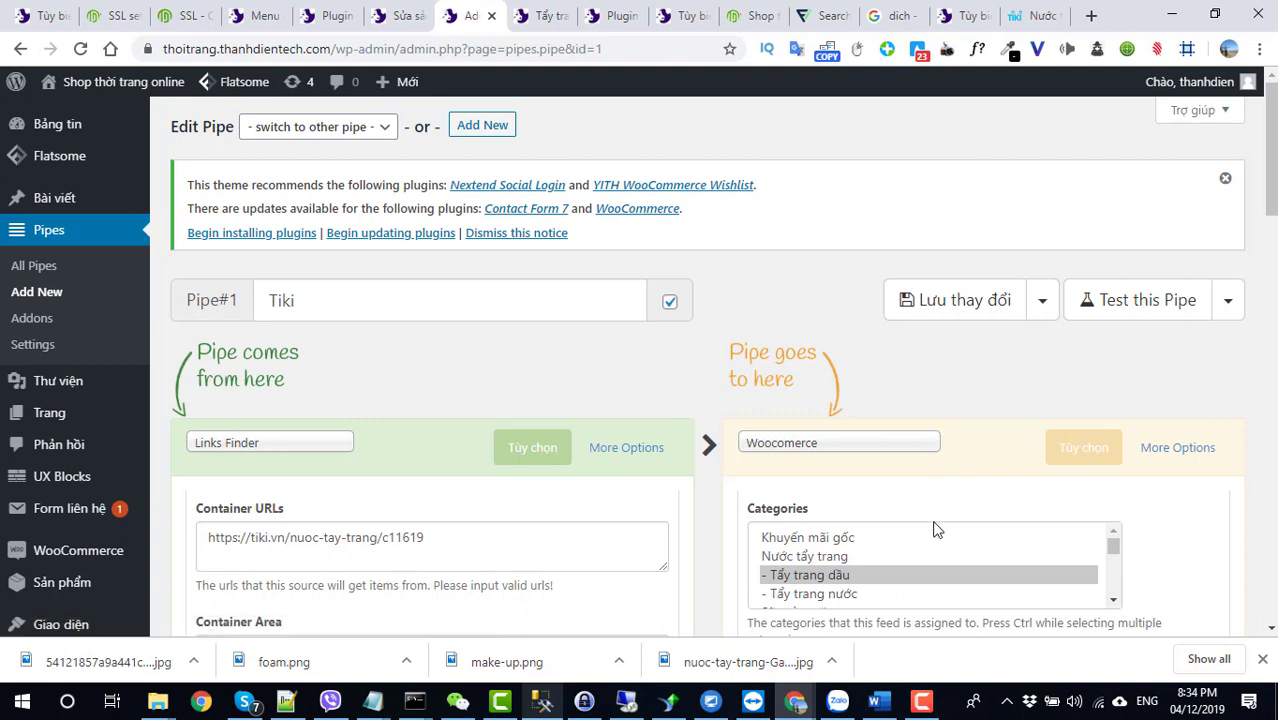
Copy the pipe's container URL and open it in a new browser tab to examine the Tiki product listing
{"action": "left_click_drag", "start_coordinate": [417, 540], "coordinate": [210, 538]}
{"action": "key", "text": "ctrl+c"}
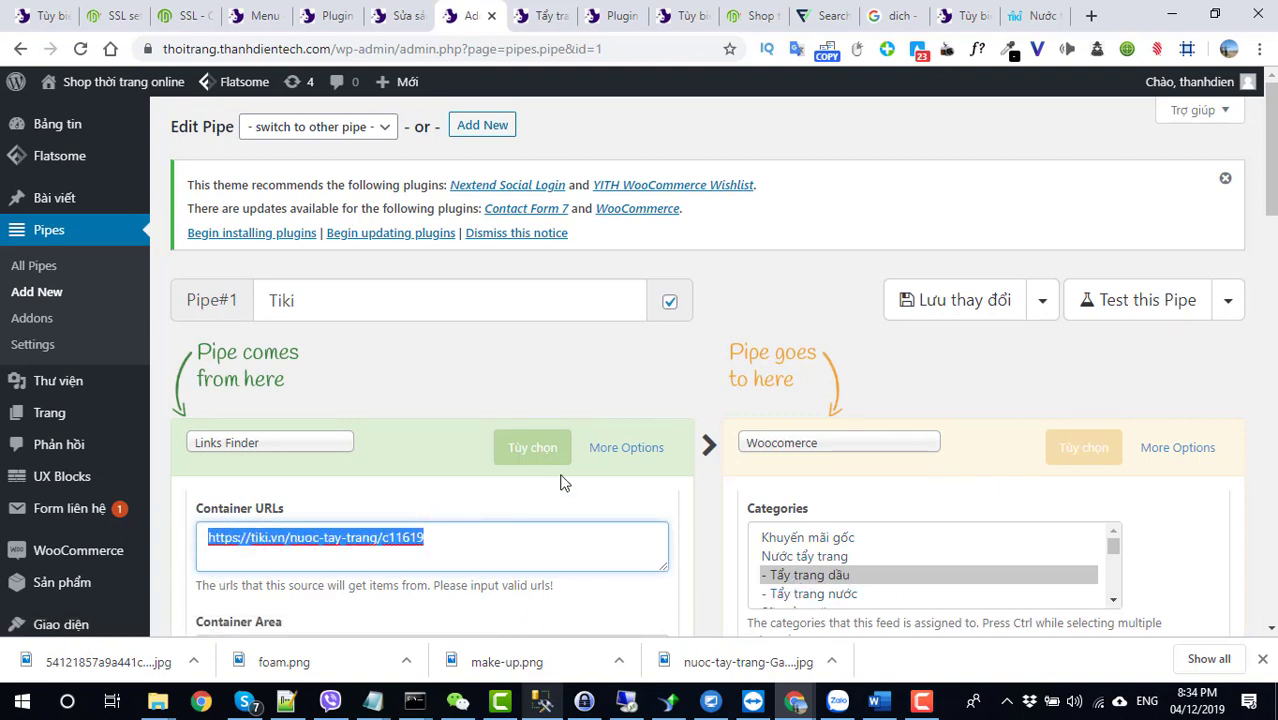
{"action": "left_click", "coordinate": [1091, 15]}
{"action": "key", "text": "ctrl+v"}
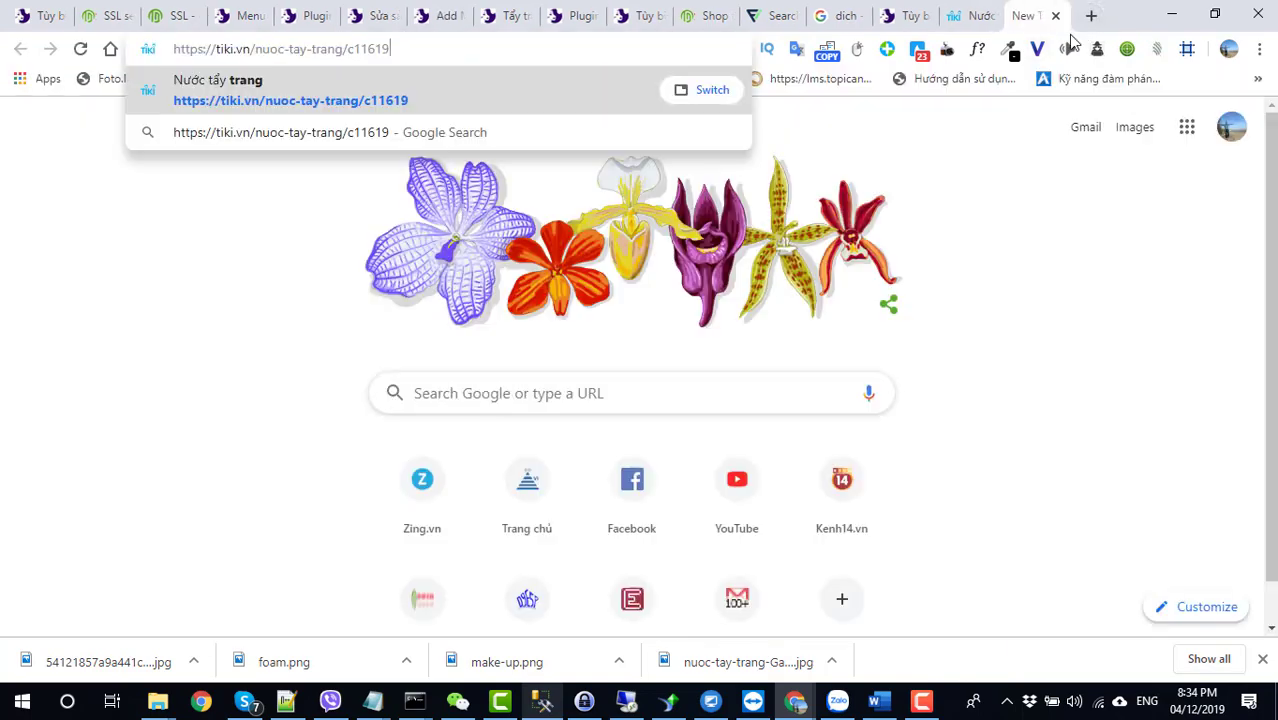
{"action": "key", "text": "Return"}
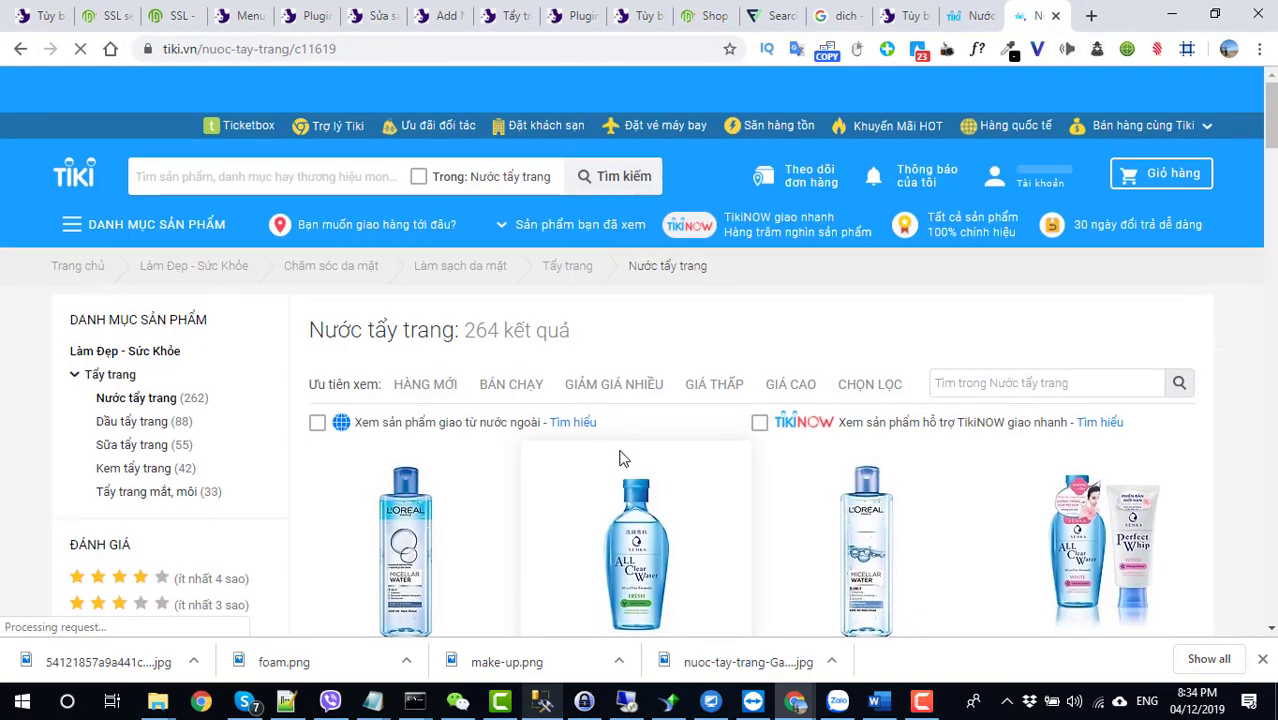
{"action": "scroll", "coordinate": [622, 454], "scroll_direction": "down", "scroll_amount": 10}
{"action": "scroll", "coordinate": [873, 407], "scroll_direction": "up", "scroll_amount": 10}
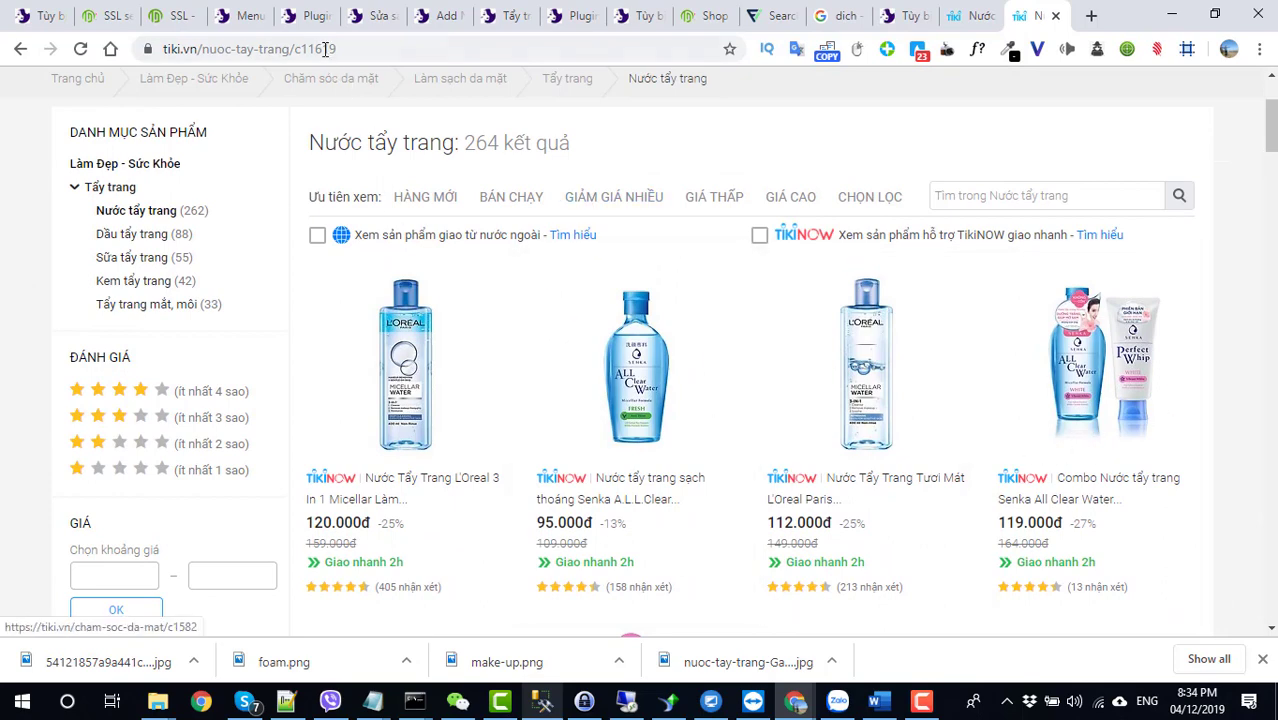
Add Nước tẩy trang to the Tiki pipe's selected WooCommerce categories, keeping Tẩy trang dầu, and save the pipe
{"action": "left_click", "coordinate": [433, 22]}
{"action": "scroll", "coordinate": [584, 399], "scroll_direction": "down", "scroll_amount": 2}
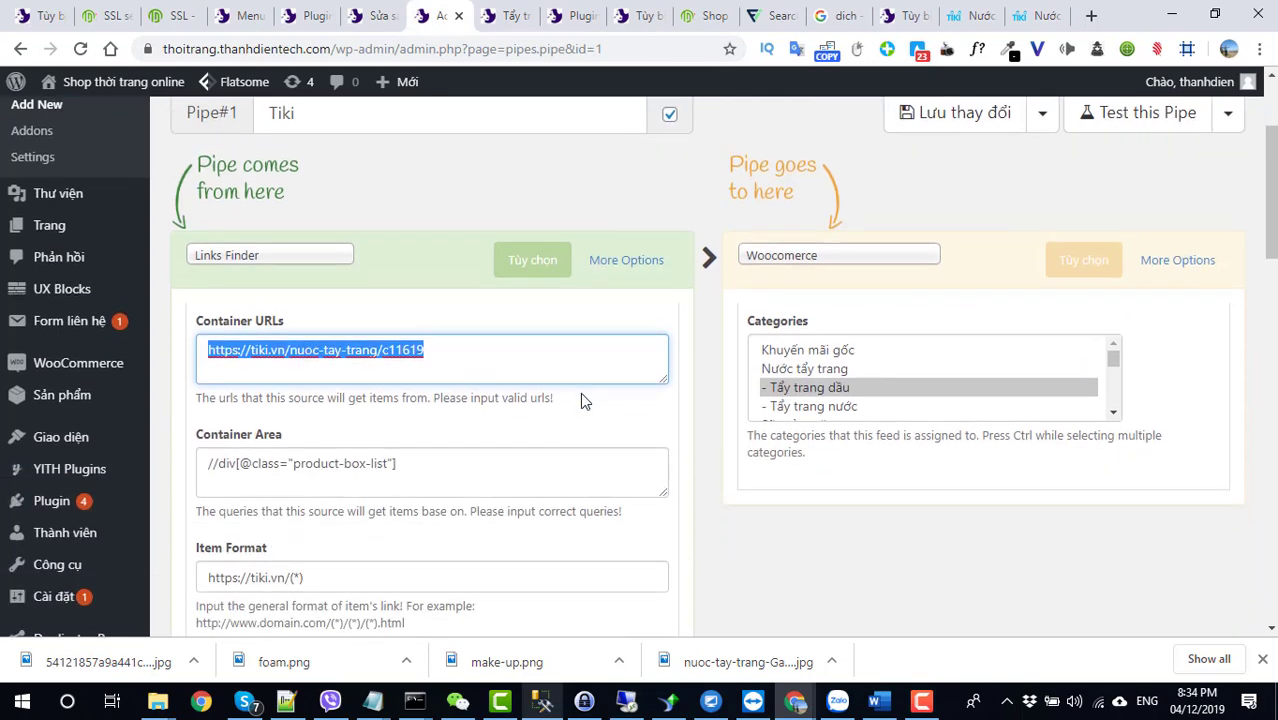
{"action": "left_click", "coordinate": [815, 370], "text": "ctrl"}
{"action": "scroll", "coordinate": [1144, 422], "scroll_direction": "down", "scroll_amount": 2}
{"action": "scroll", "coordinate": [1144, 422], "scroll_direction": "up", "scroll_amount": 3}
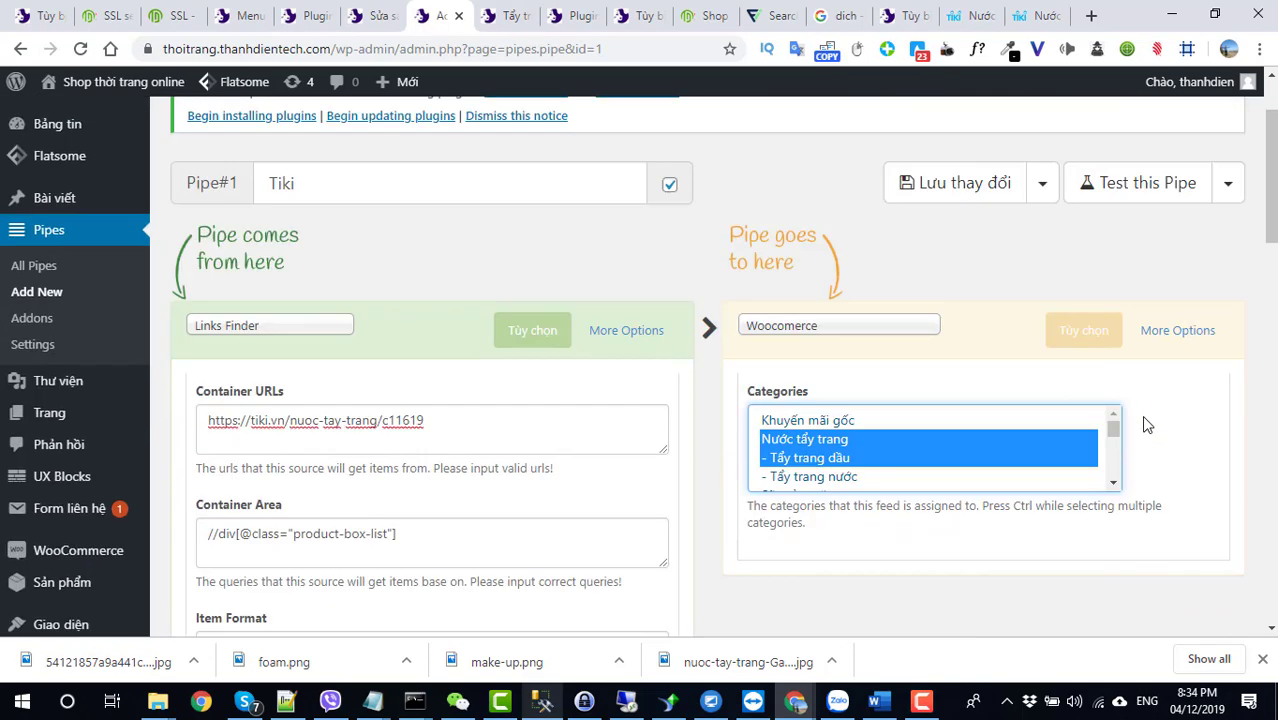
{"action": "left_click", "coordinate": [952, 210]}
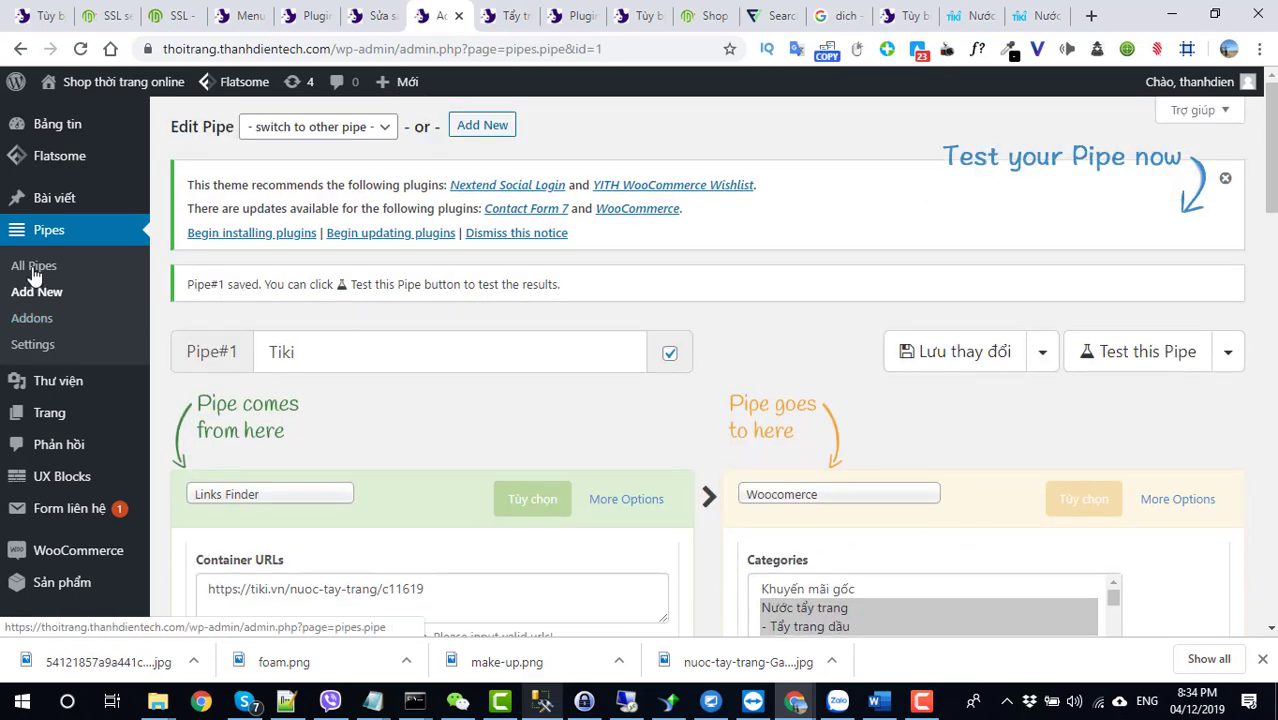
Run a test of the Tiki pipe from the list of all pipes, and close the results window once it completes
{"action": "left_click", "coordinate": [33, 268]}
{"action": "scroll", "coordinate": [397, 391], "scroll_direction": "down", "scroll_amount": 4}
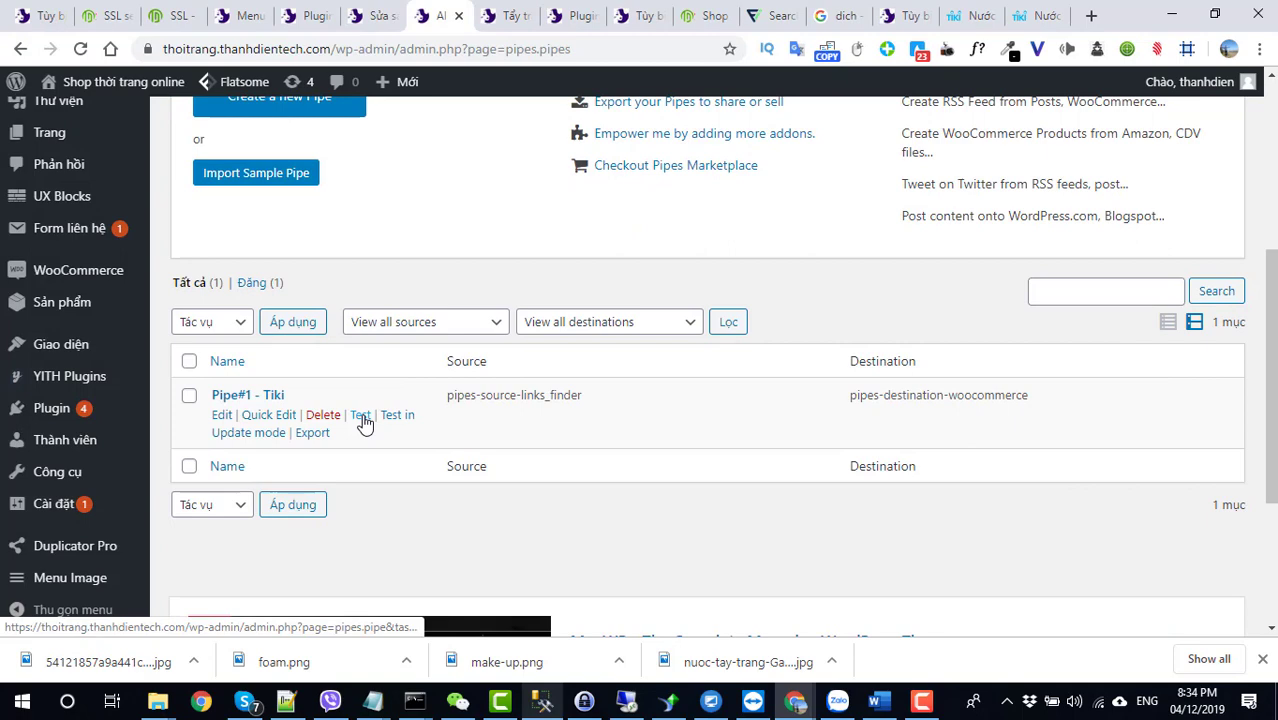
{"action": "left_click", "coordinate": [361, 416]}
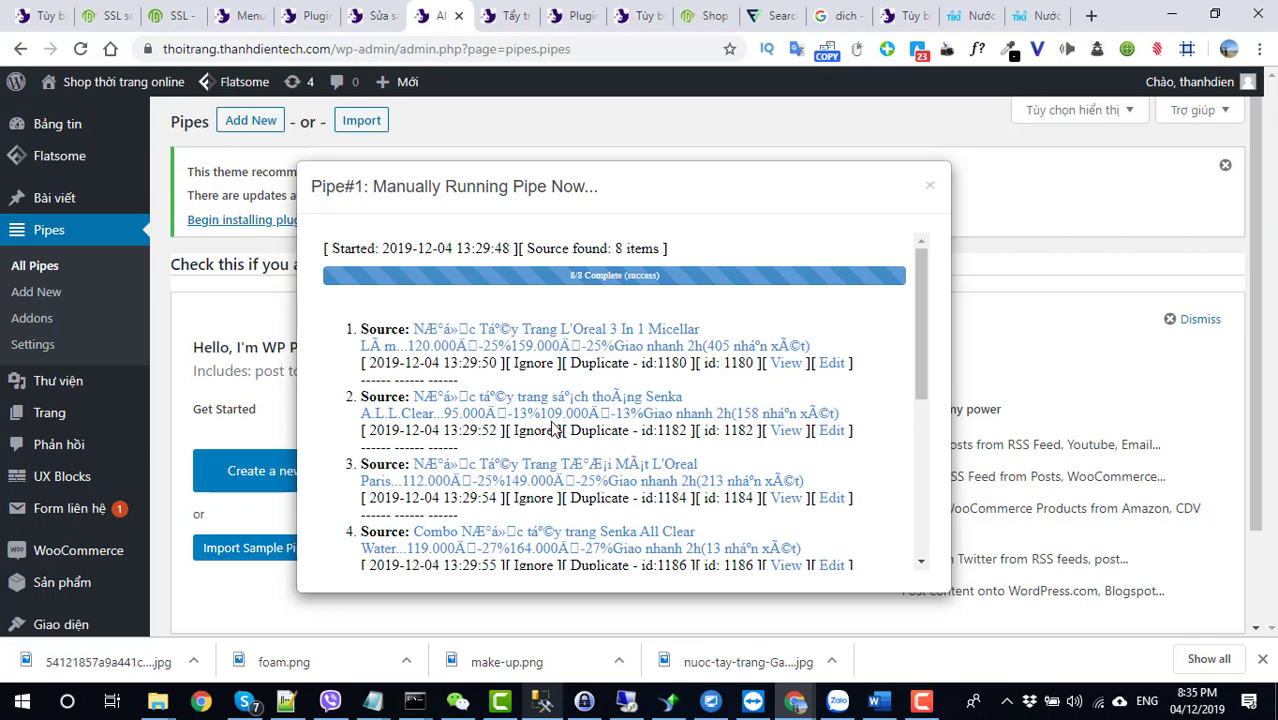
{"action": "left_click", "coordinate": [932, 190]}
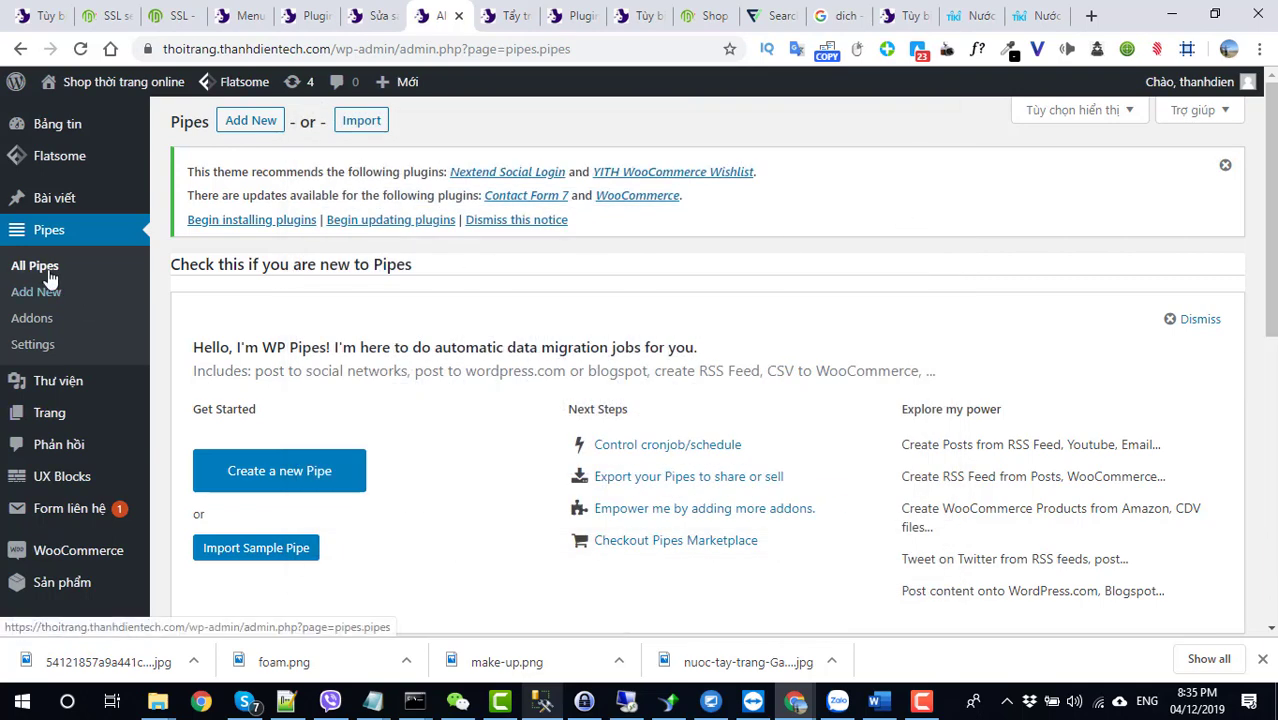
Check the Tiki source listing and the shop's Tẩy trang nước and Sữa rửa mặt category pages for products
{"action": "left_click", "coordinate": [1030, 16]}
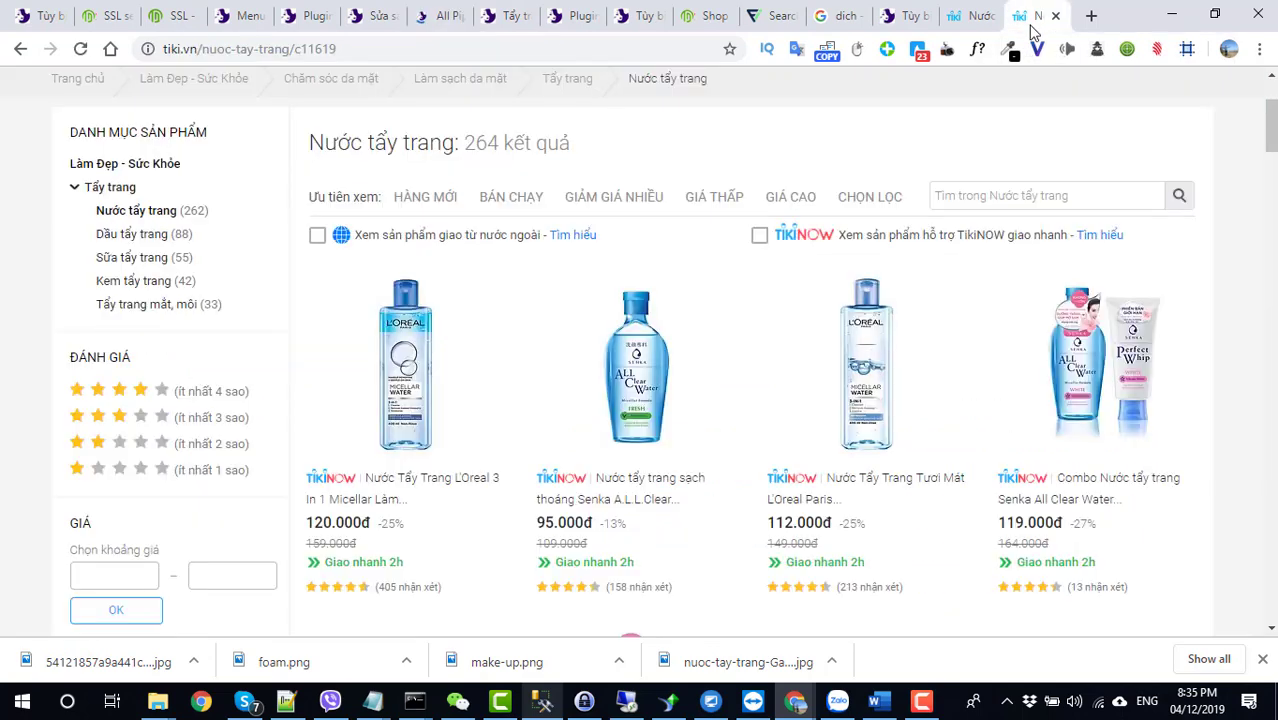
{"action": "scroll", "coordinate": [757, 305], "scroll_direction": "up", "scroll_amount": 1}
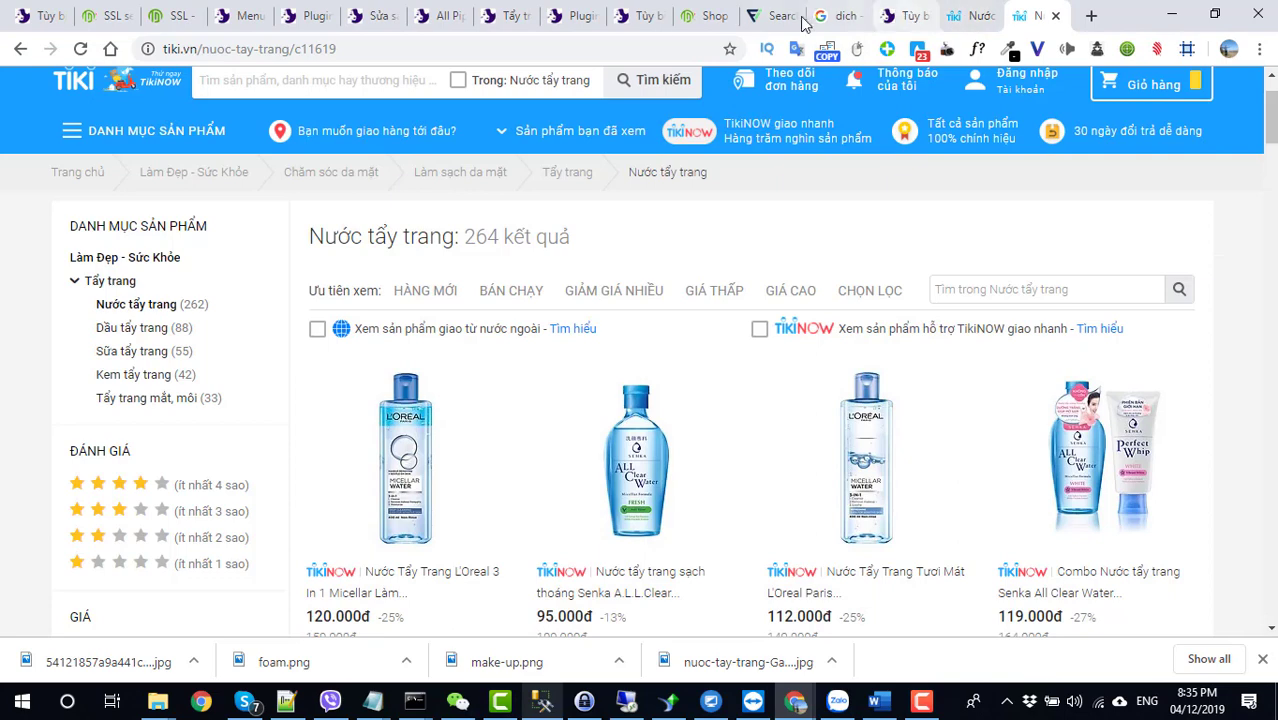
{"action": "left_click", "coordinate": [530, 17]}
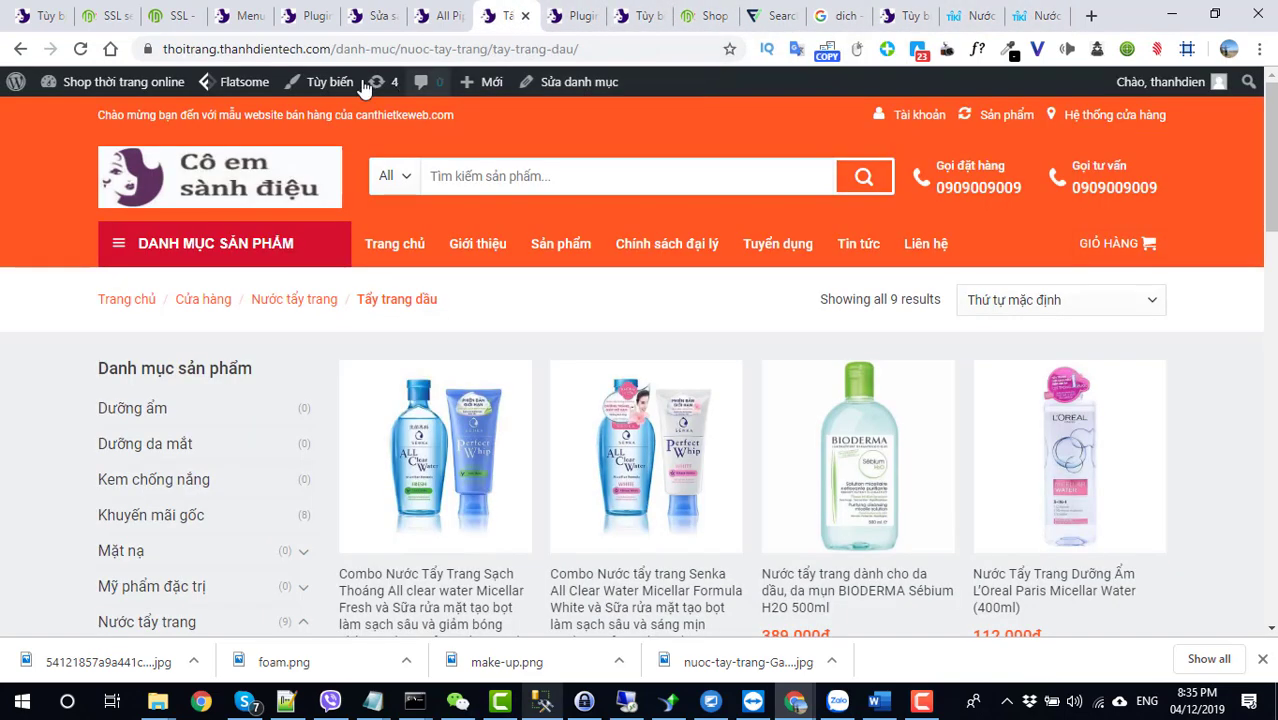
{"action": "left_click", "coordinate": [181, 250]}
{"action": "mouse_move", "coordinate": [262, 283]}
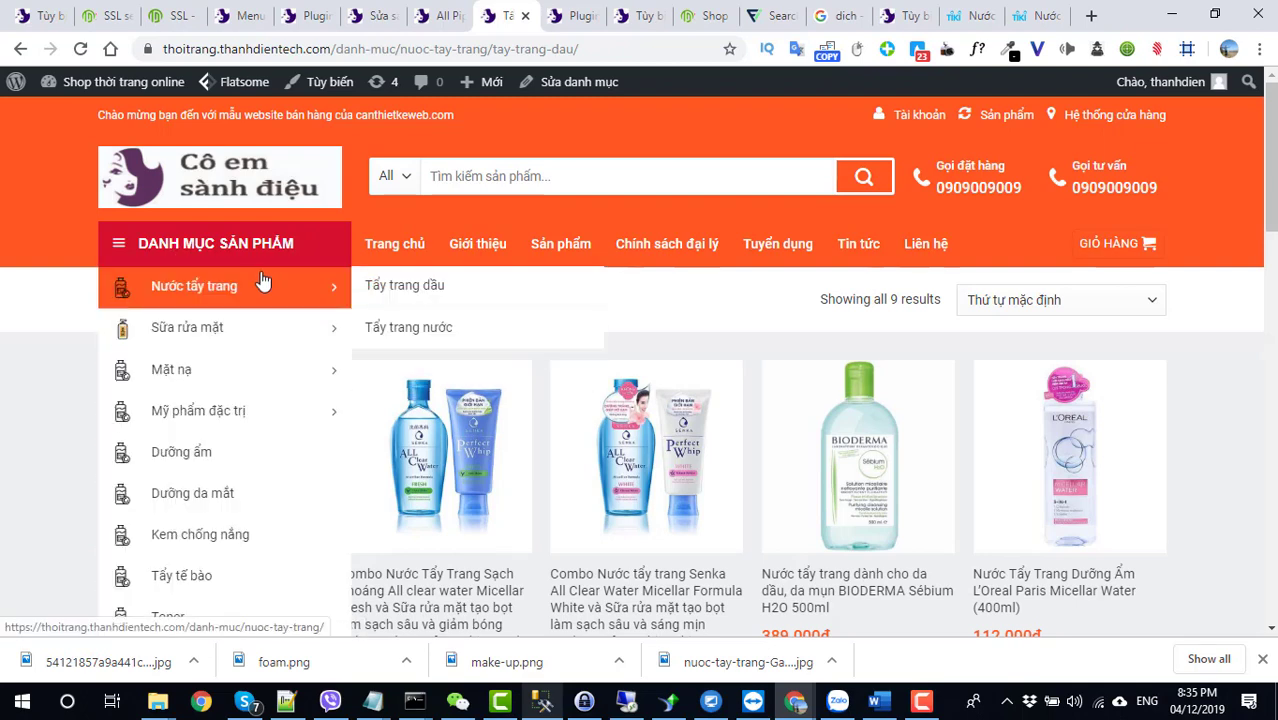
{"action": "left_click", "coordinate": [417, 336]}
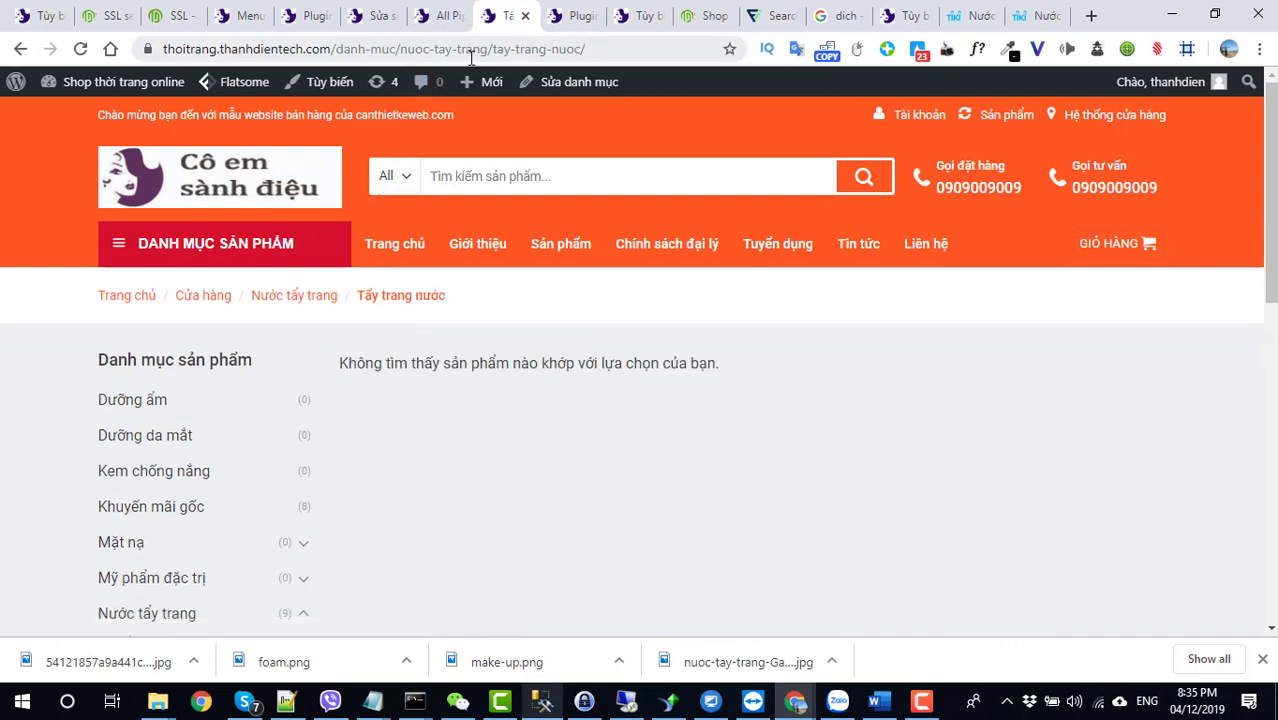
{"action": "left_click", "coordinate": [170, 442]}
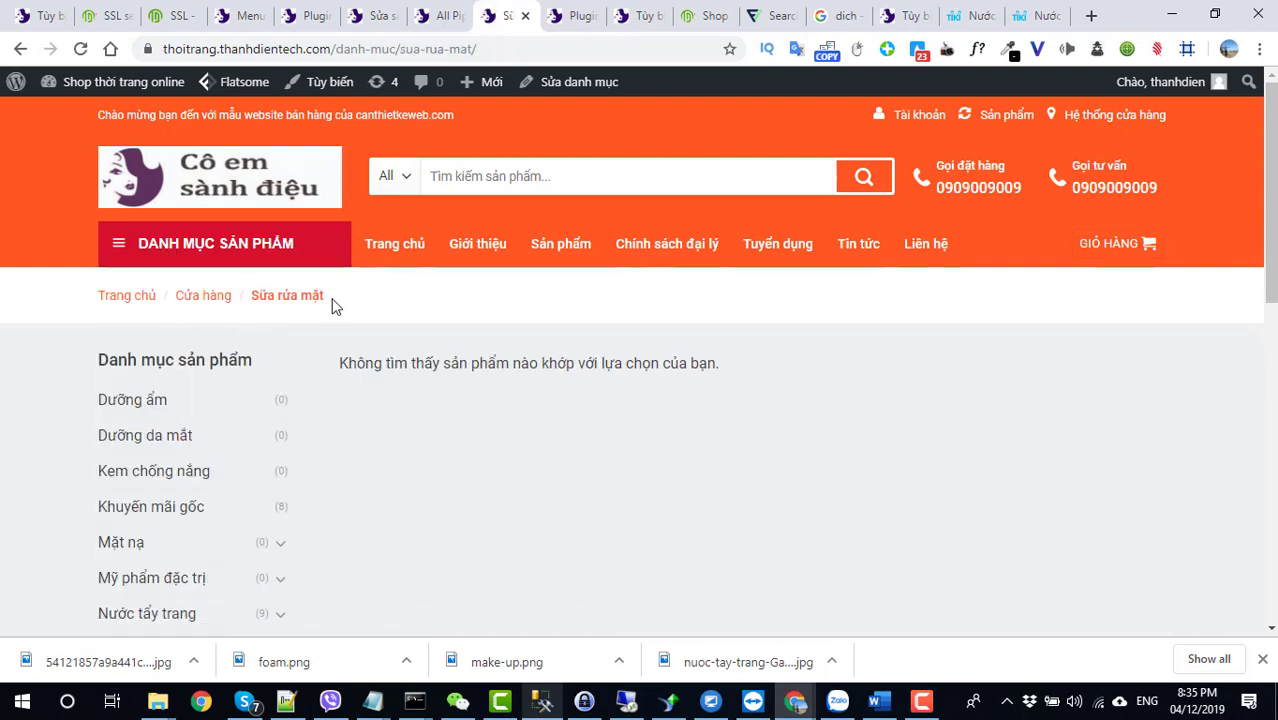
Copy the Sữa rửa mặt category name from the shop and search Tiki for it
{"action": "left_click_drag", "start_coordinate": [330, 301], "coordinate": [325, 168]}
{"action": "scroll", "coordinate": [410, 297], "scroll_direction": "up", "scroll_amount": 1}
{"action": "left_click", "coordinate": [277, 177]}
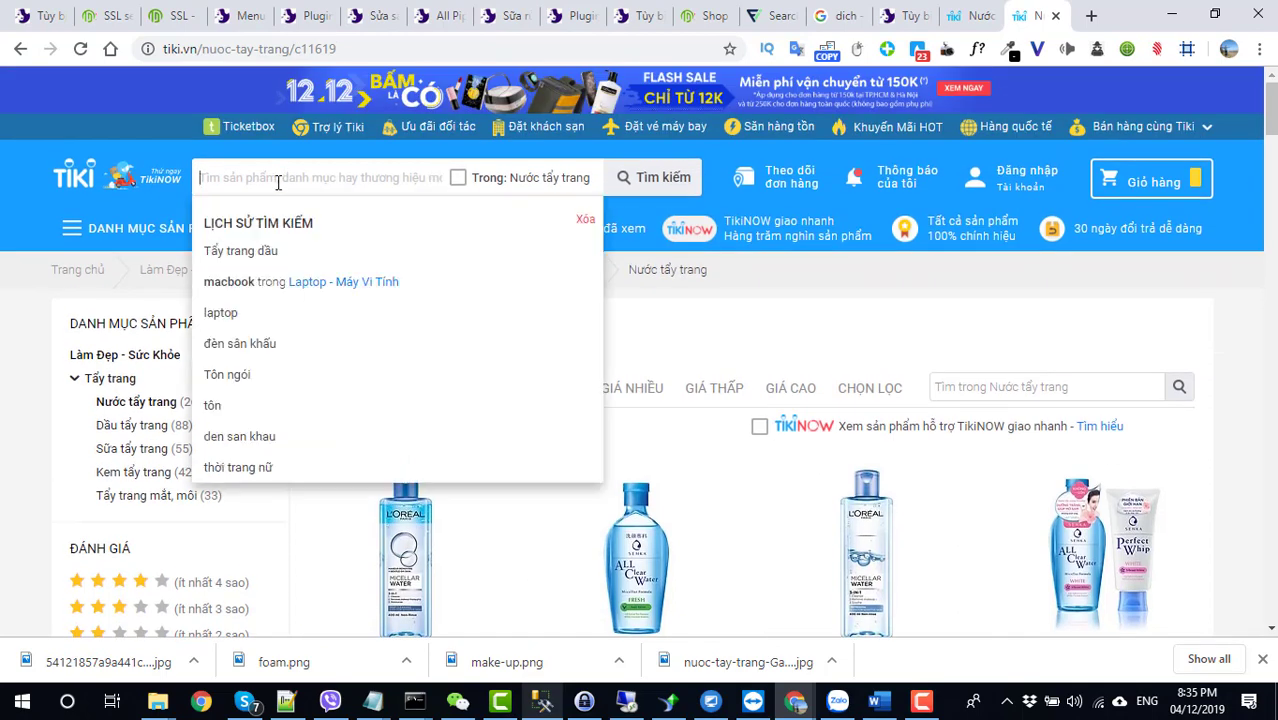
{"action": "type", "text": "Sữa rửa mặt"}
{"action": "key", "text": "Return"}
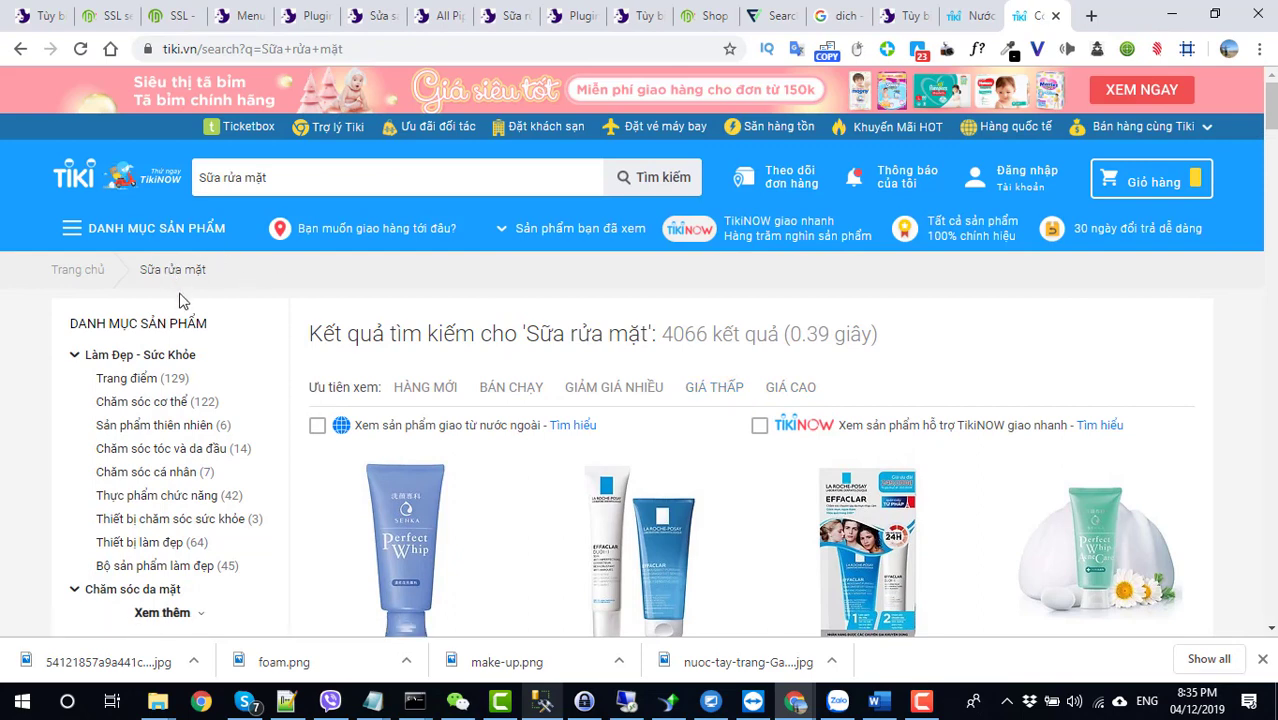
Open the first Senka Perfect Whip product, go to its parent category Sữa rửa mặt, and copy that category page's URL
{"action": "left_click", "coordinate": [410, 503]}
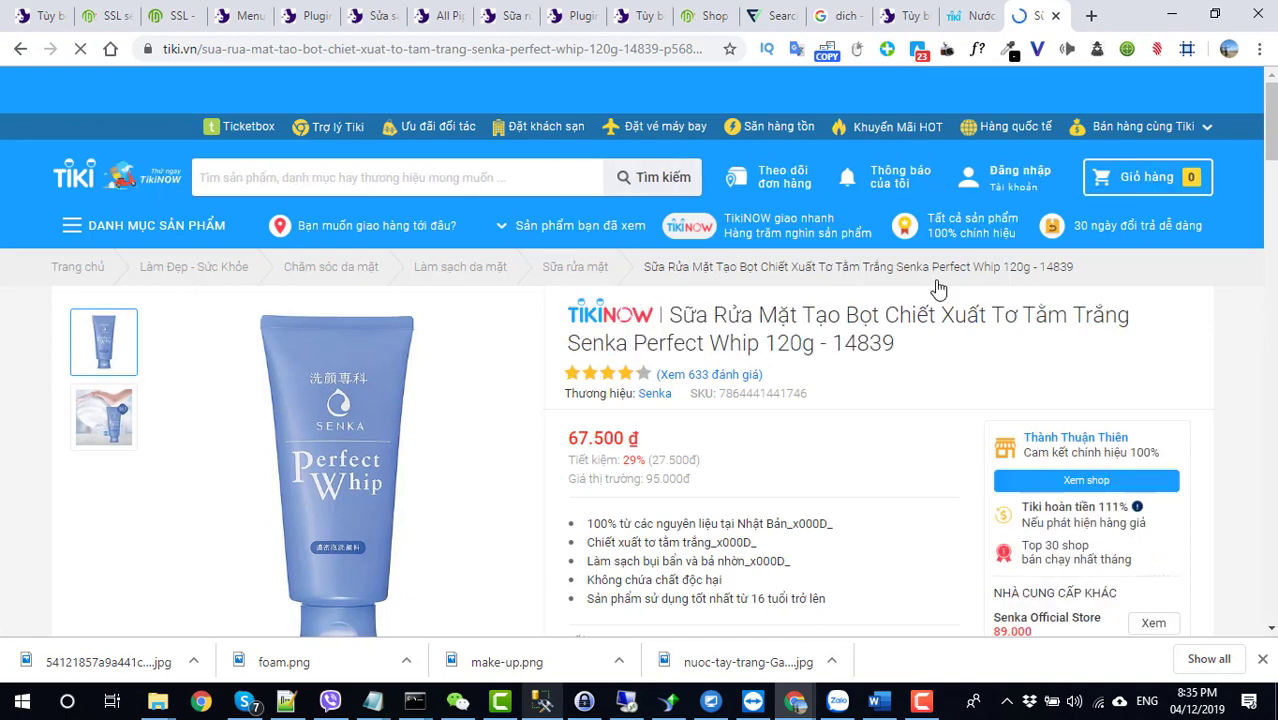
{"action": "left_click", "coordinate": [550, 270]}
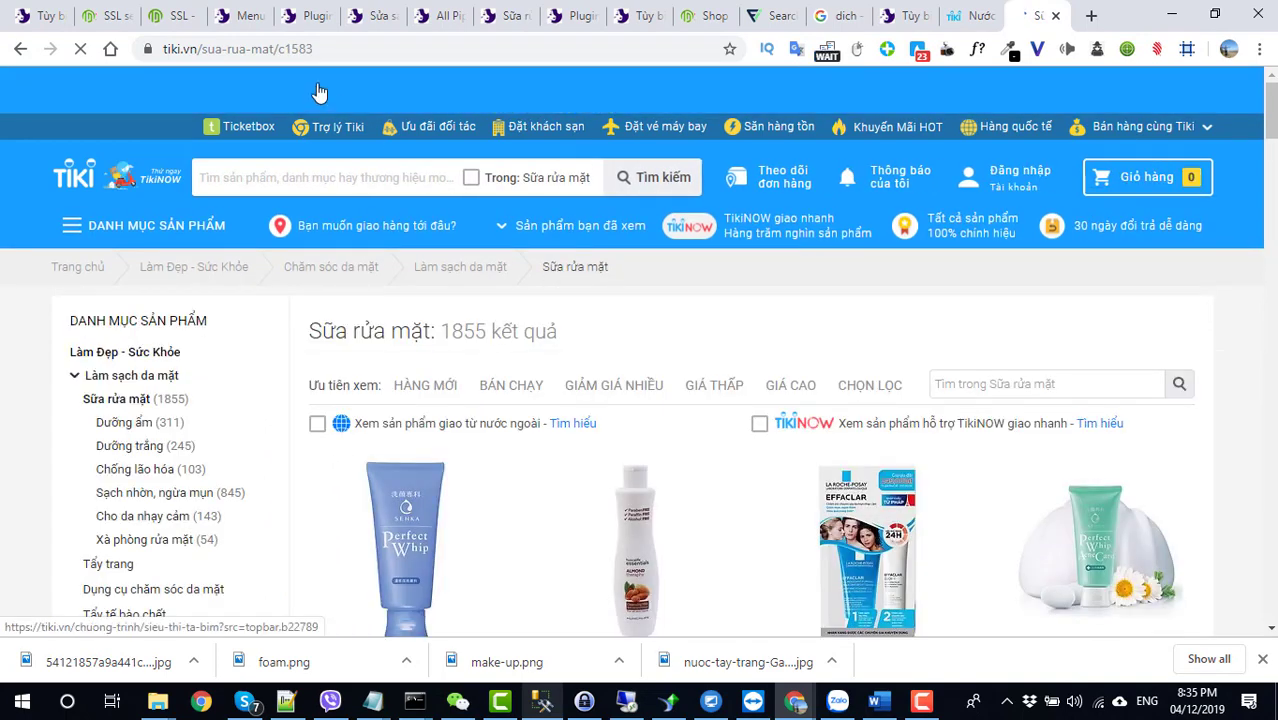
{"action": "left_click", "coordinate": [321, 52]}
{"action": "key", "text": "ctrl+c"}
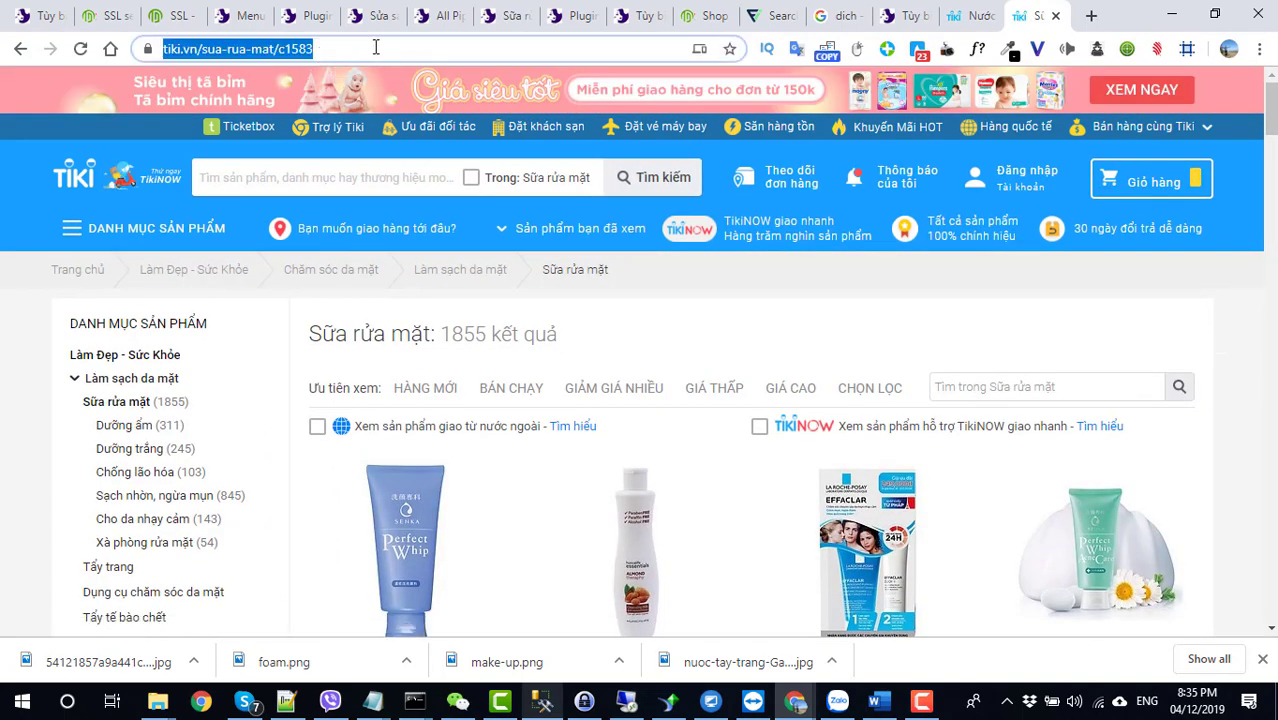
{"action": "left_click", "coordinate": [438, 17]}
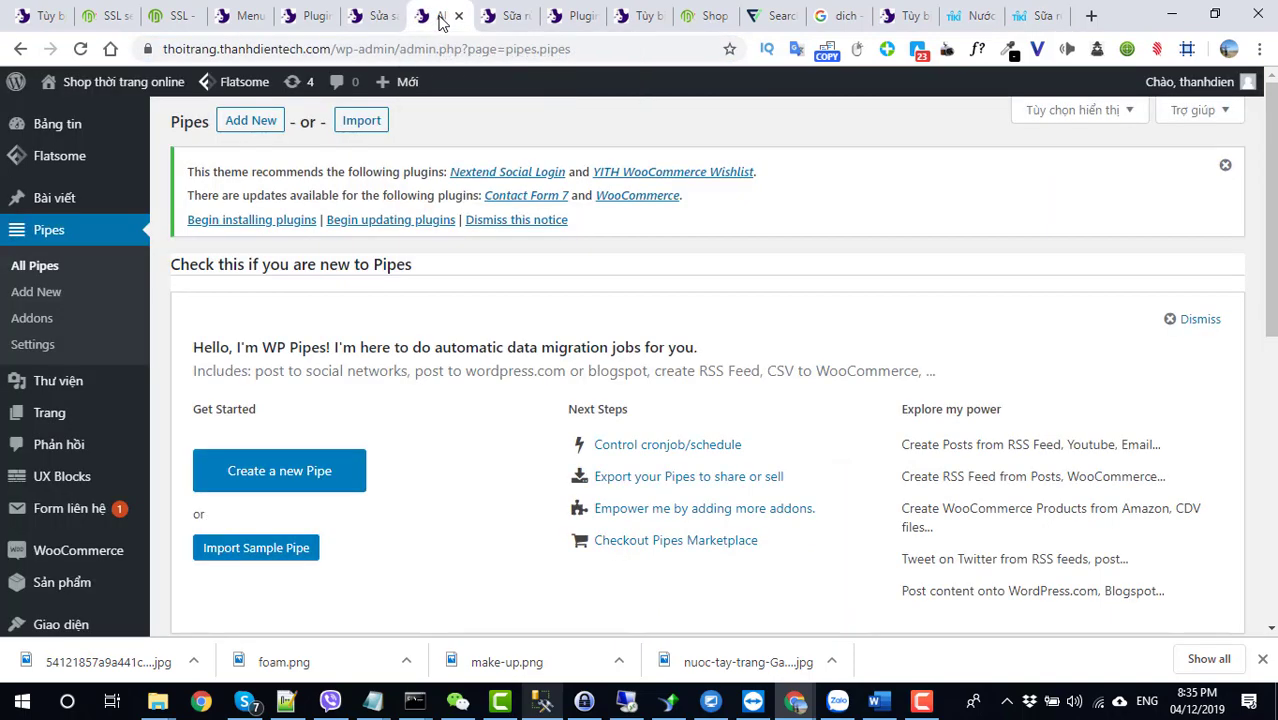
{"action": "left_click", "coordinate": [44, 270]}
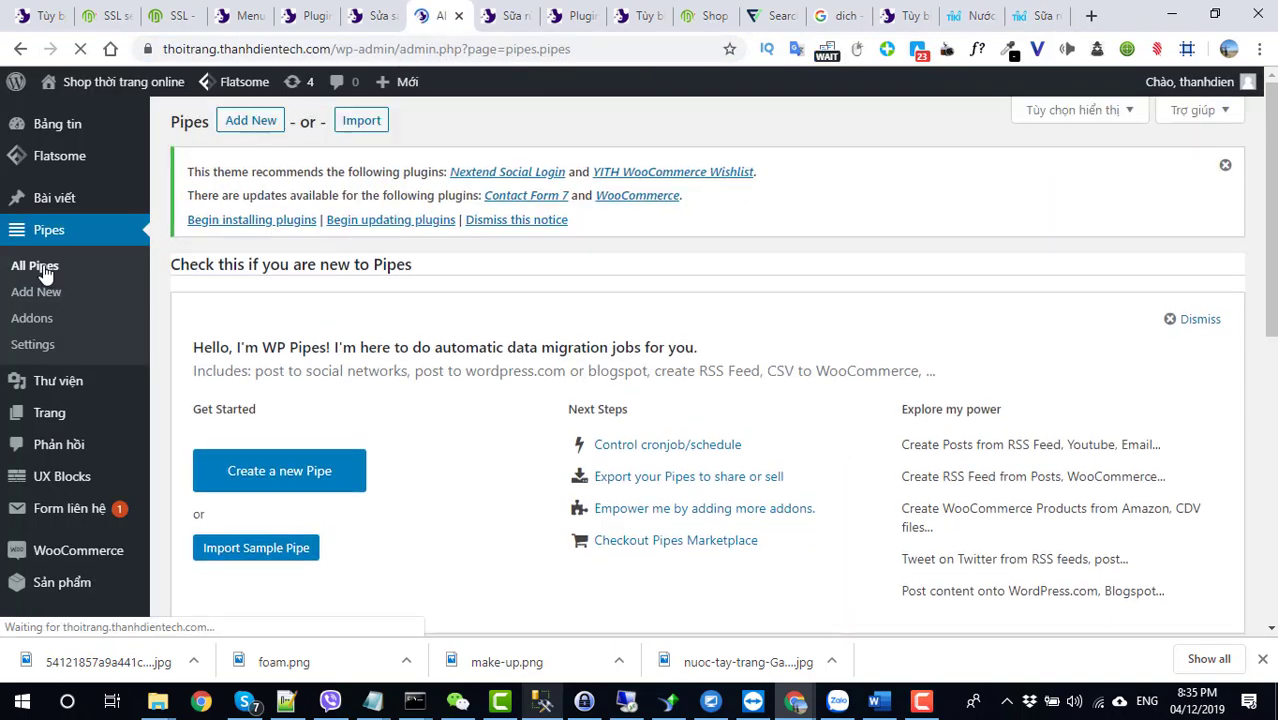
{"action": "scroll", "coordinate": [485, 414], "scroll_direction": "down", "scroll_amount": 4}
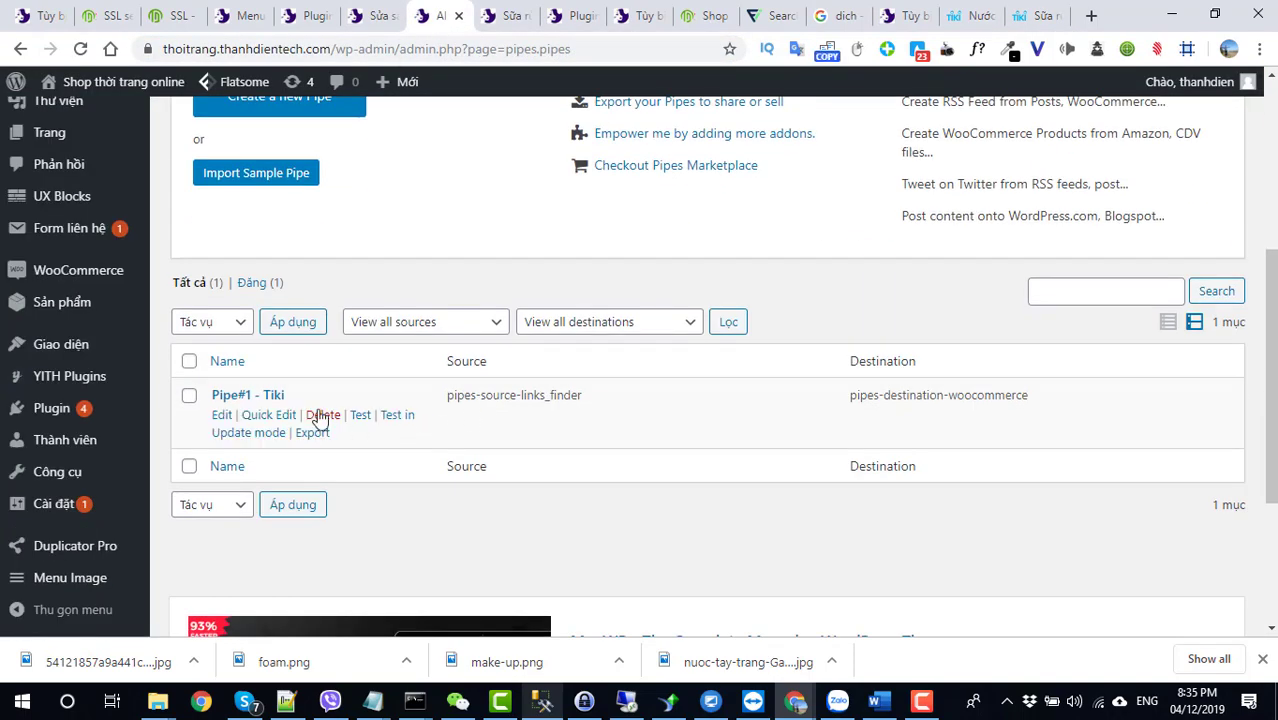
{"action": "left_click", "coordinate": [264, 399]}
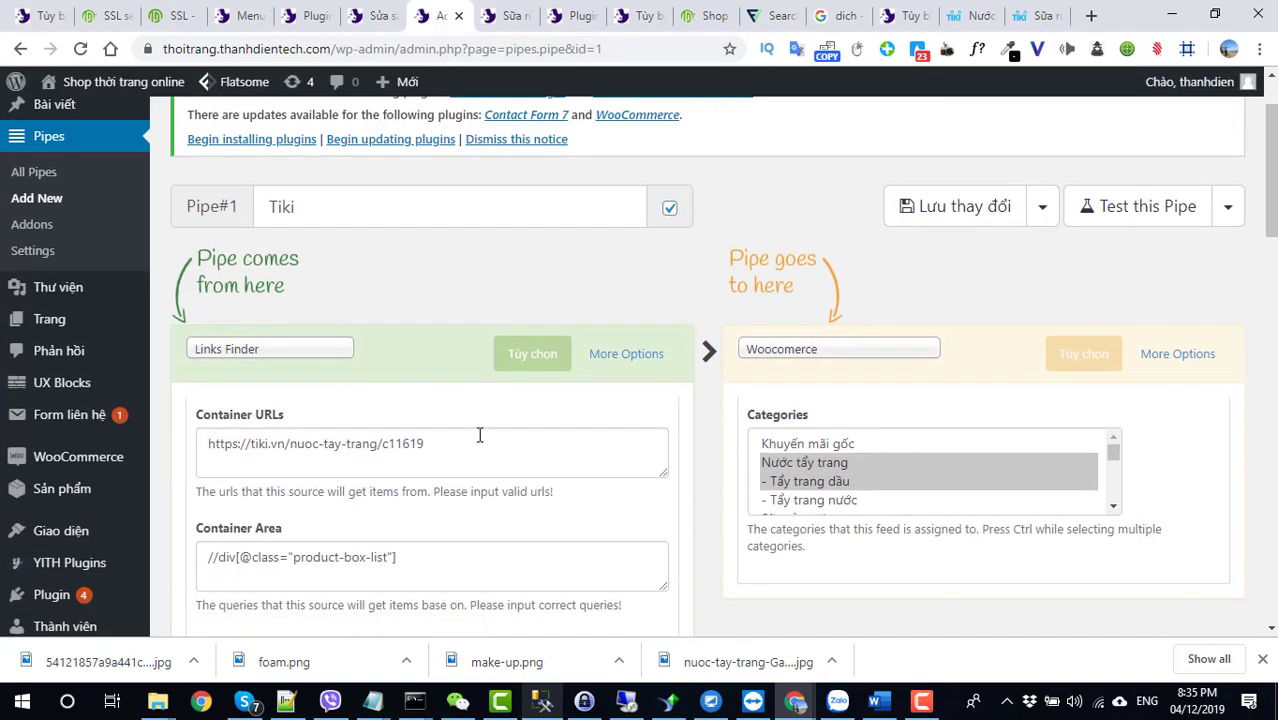
{"action": "left_click_drag", "start_coordinate": [478, 440], "coordinate": [186, 451]}
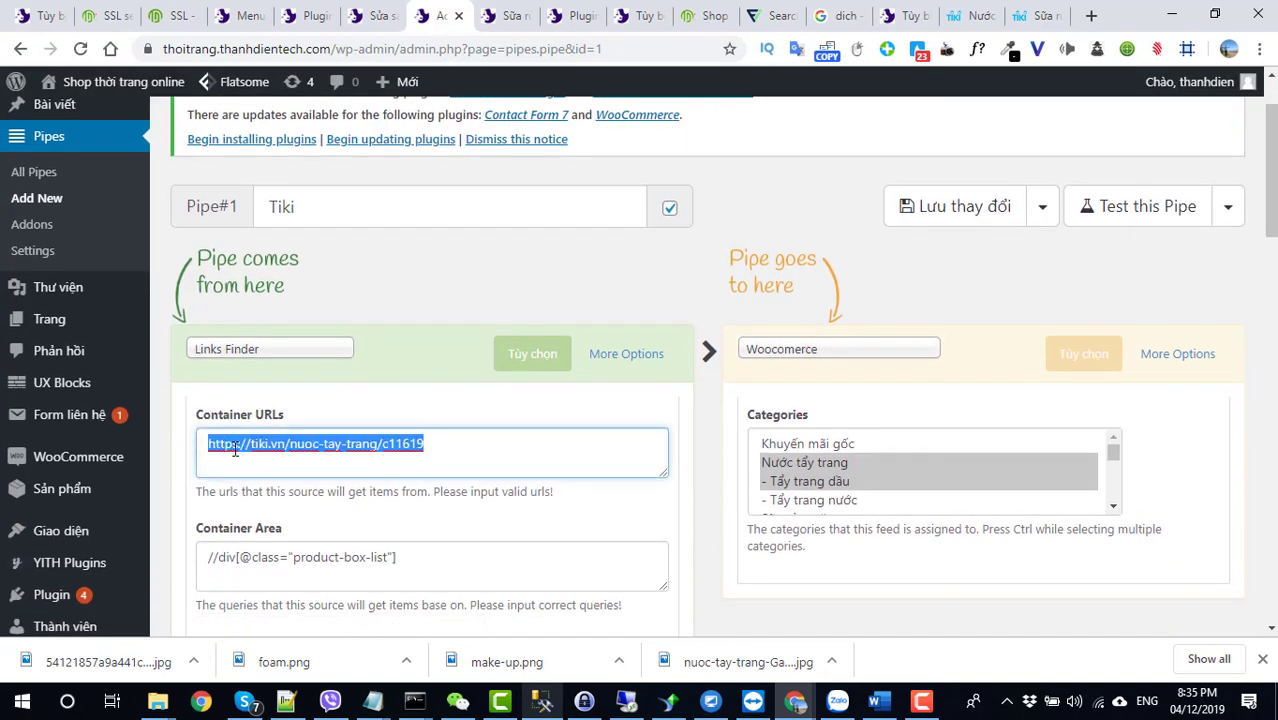
{"action": "key", "text": "ctrl+v"}
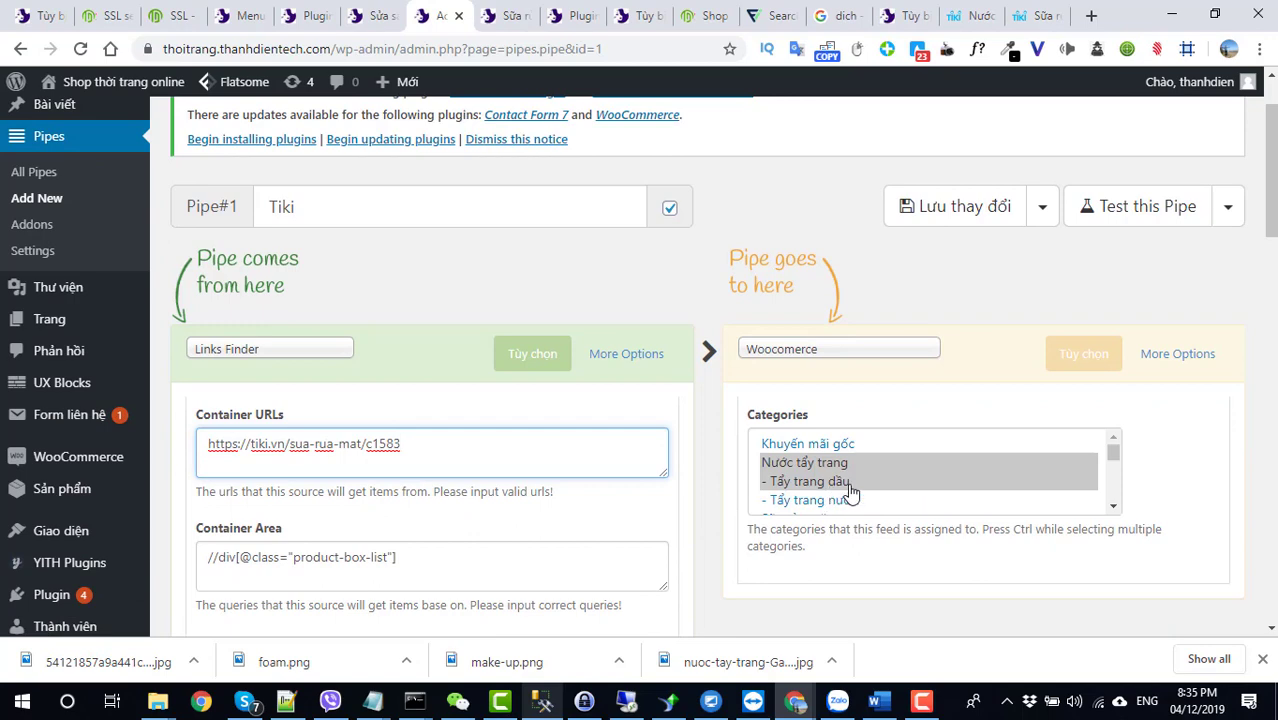
Change the pipe's destination category selection to Sữa rửa mặt and its subcategory Dạng sữa
{"action": "scroll", "coordinate": [850, 494], "scroll_direction": "down", "scroll_amount": 2}
{"action": "scroll", "coordinate": [850, 494], "scroll_direction": "up", "scroll_amount": 3}
{"action": "scroll", "coordinate": [848, 486], "scroll_direction": "down", "scroll_amount": 1}
{"action": "left_click", "coordinate": [818, 482]}
{"action": "scroll", "coordinate": [822, 493], "scroll_direction": "down", "scroll_amount": 3}
{"action": "scroll", "coordinate": [822, 486], "scroll_direction": "up", "scroll_amount": 3}
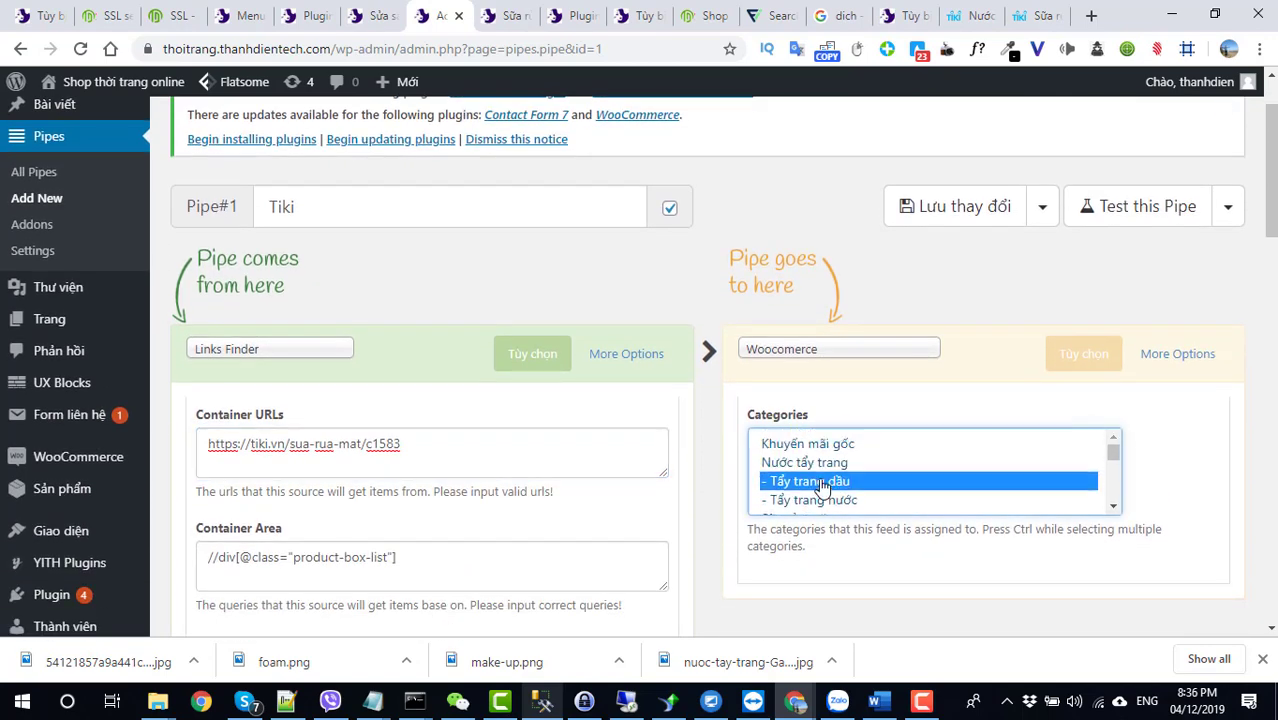
{"action": "scroll", "coordinate": [1113, 508], "scroll_direction": "down", "scroll_amount": 4}
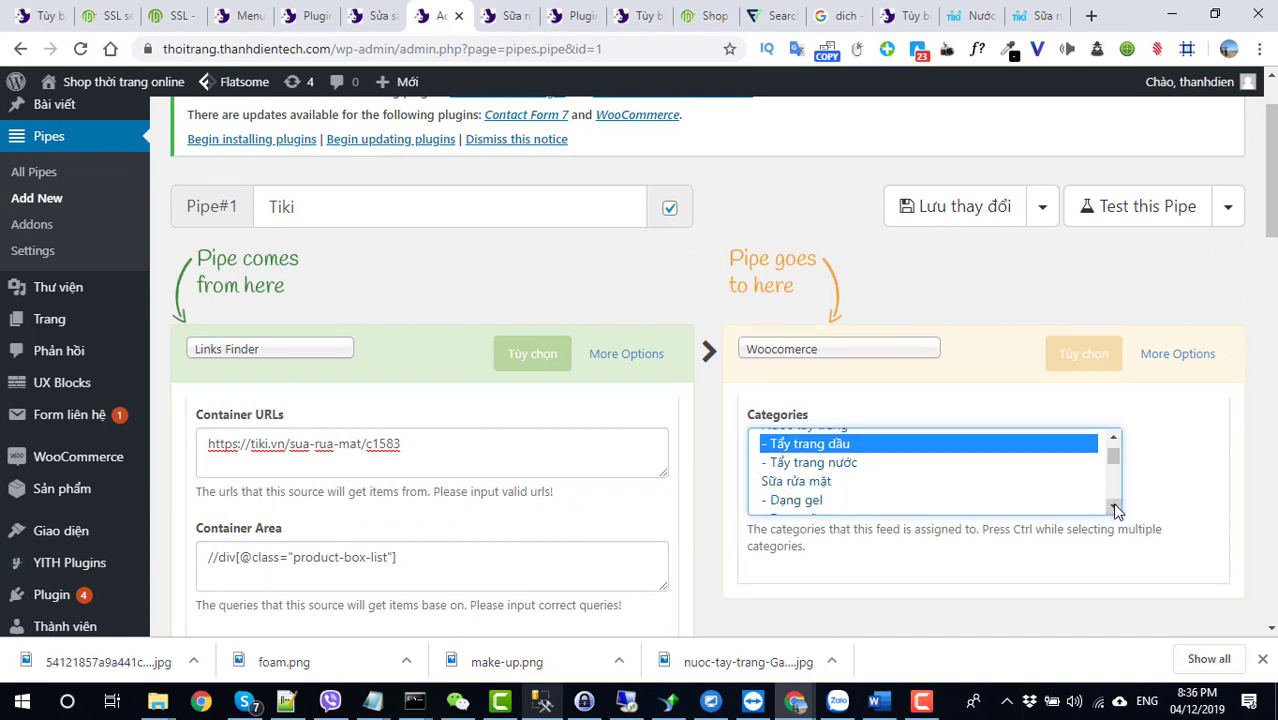
{"action": "left_click", "coordinate": [794, 445]}
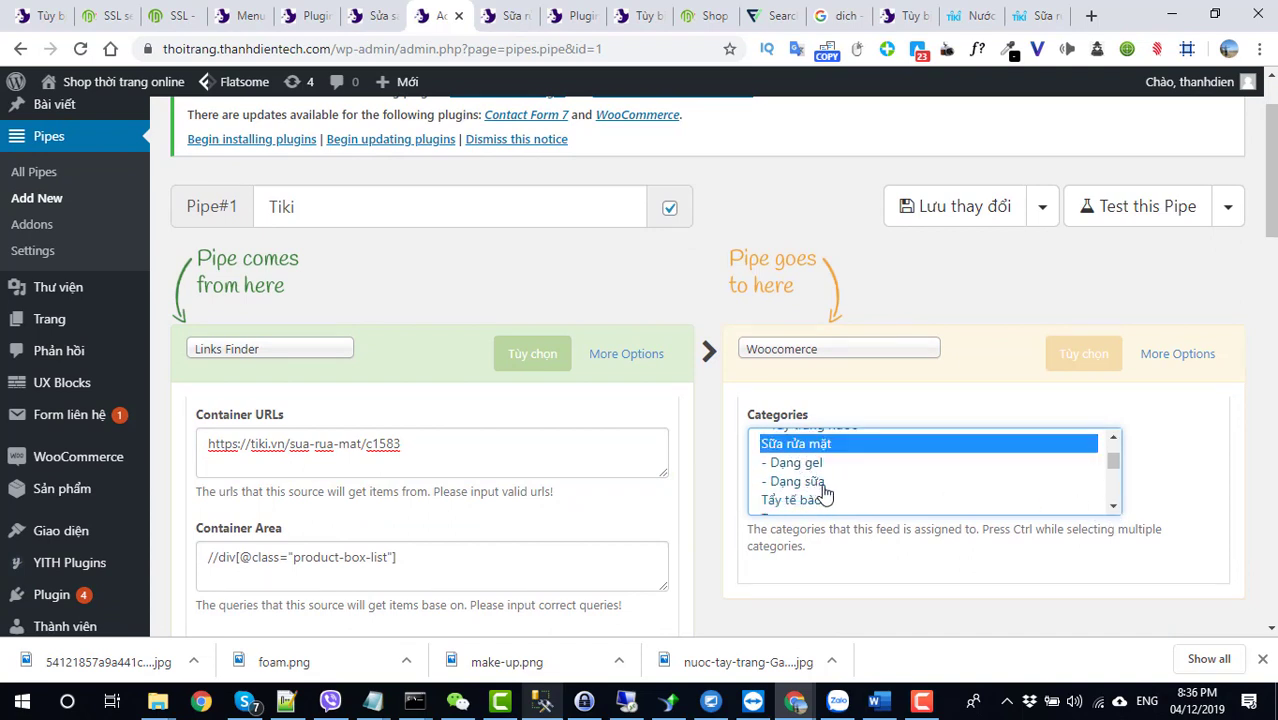
{"action": "left_click", "coordinate": [822, 486], "text": "ctrl"}
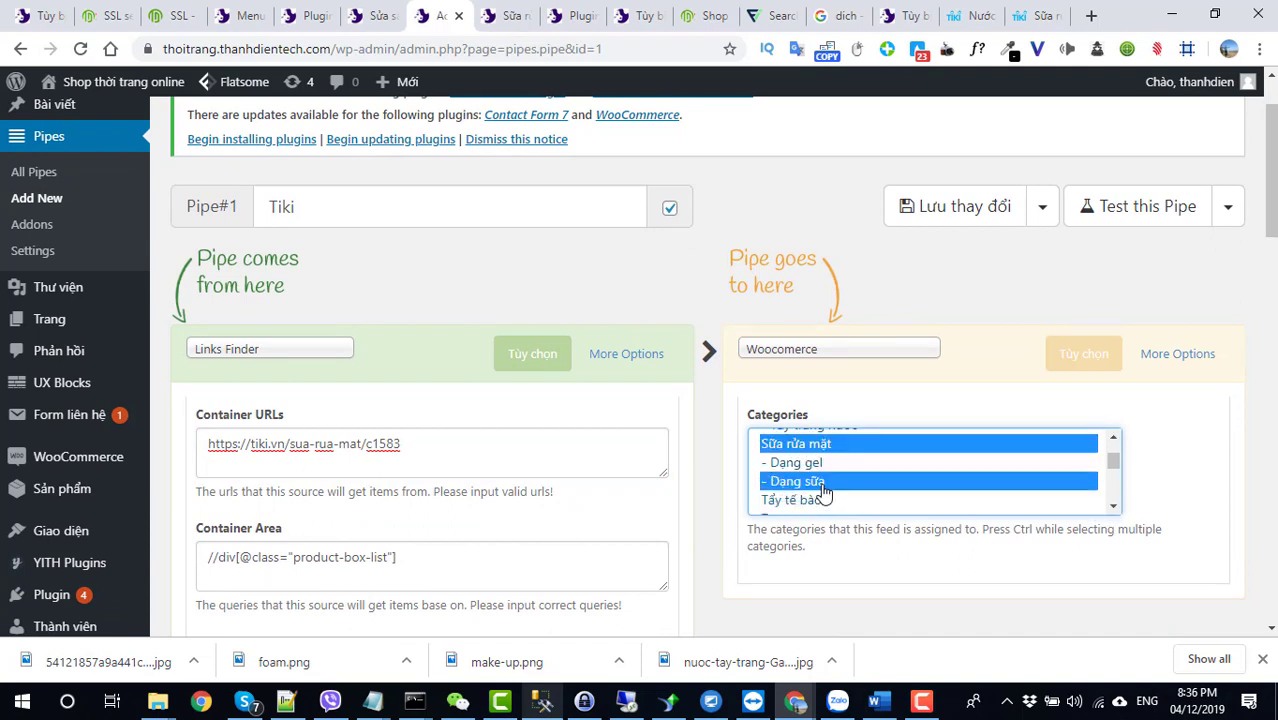
Save the Tiki pipe with its updated container URL and destination categories
{"action": "scroll", "coordinate": [1206, 440], "scroll_direction": "down", "scroll_amount": 4}
{"action": "scroll", "coordinate": [1150, 440], "scroll_direction": "up", "scroll_amount": 5}
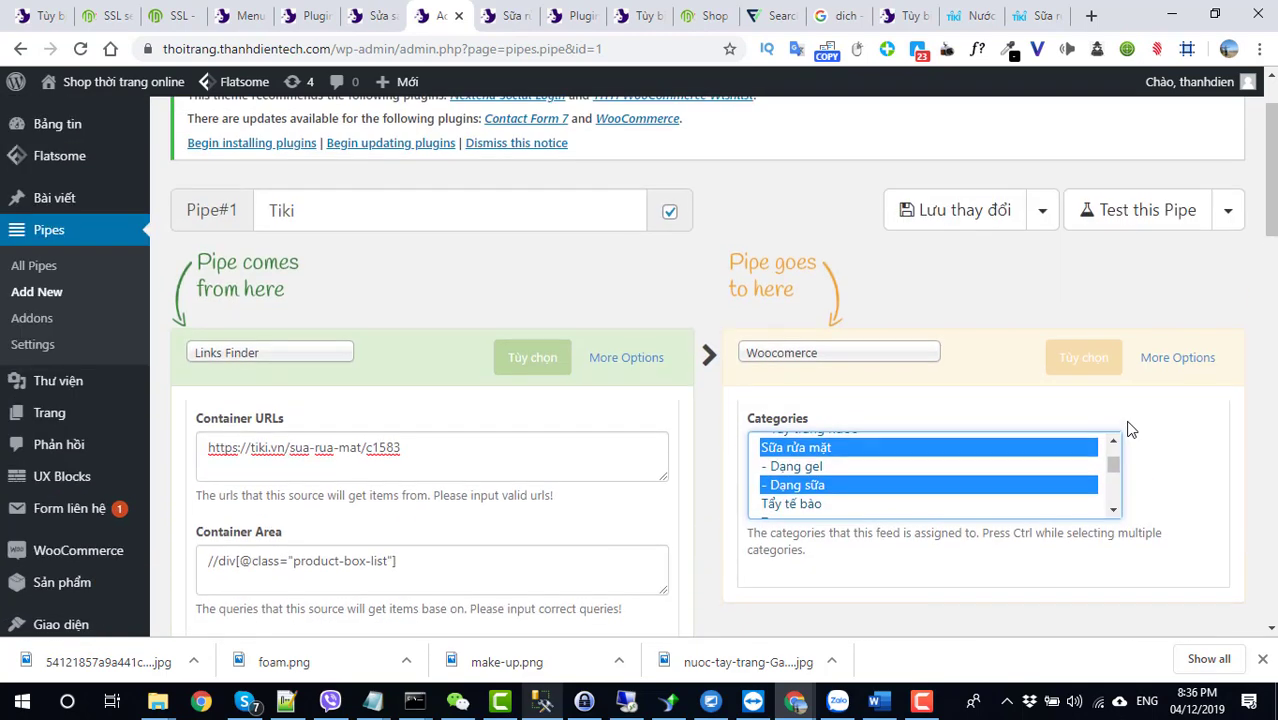
{"action": "left_click", "coordinate": [950, 305]}
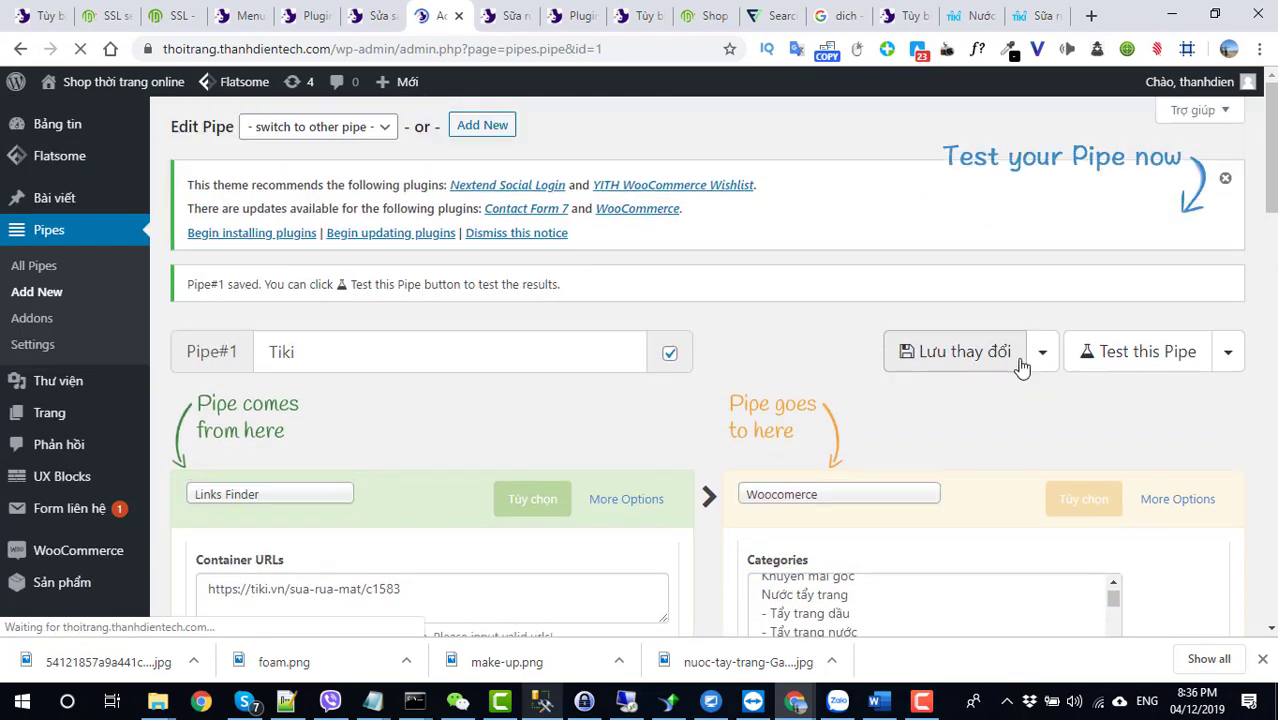
Run a test of the Tiki pipe from the list of all pipes and dismiss the run report
{"action": "left_click", "coordinate": [27, 270]}
{"action": "scroll", "coordinate": [460, 400], "scroll_direction": "down", "scroll_amount": 3}
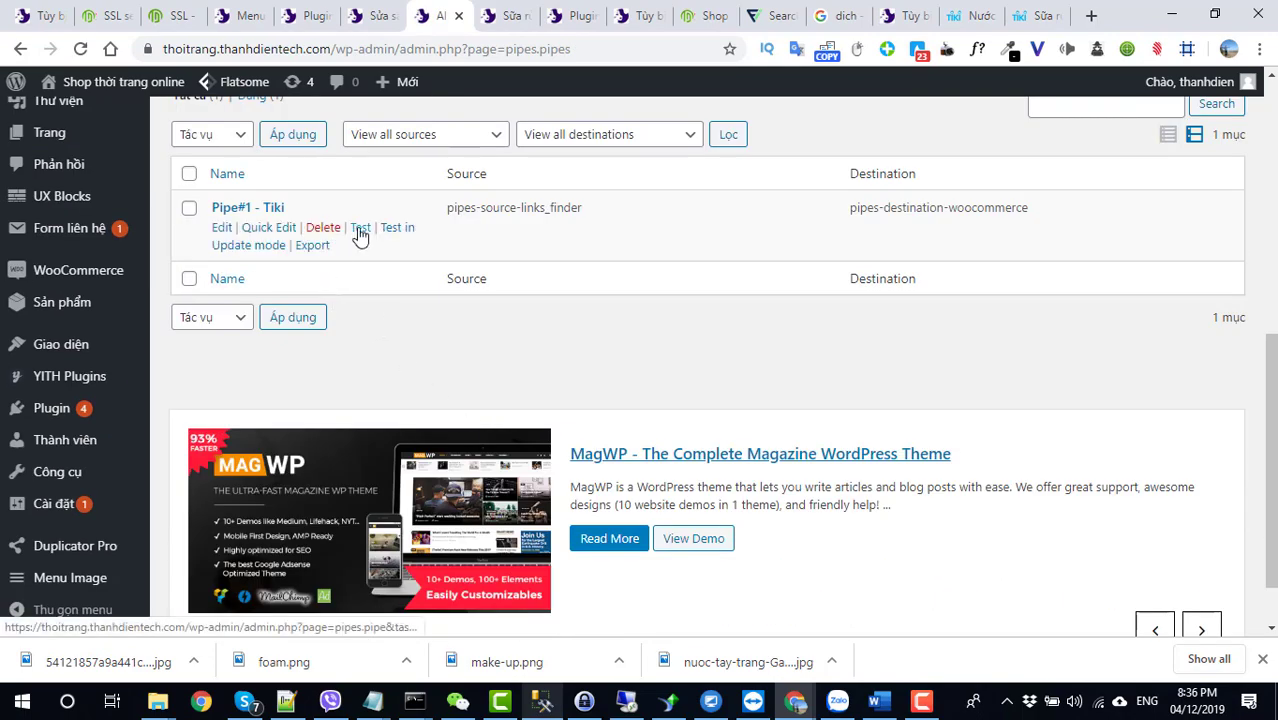
{"action": "left_click", "coordinate": [360, 230]}
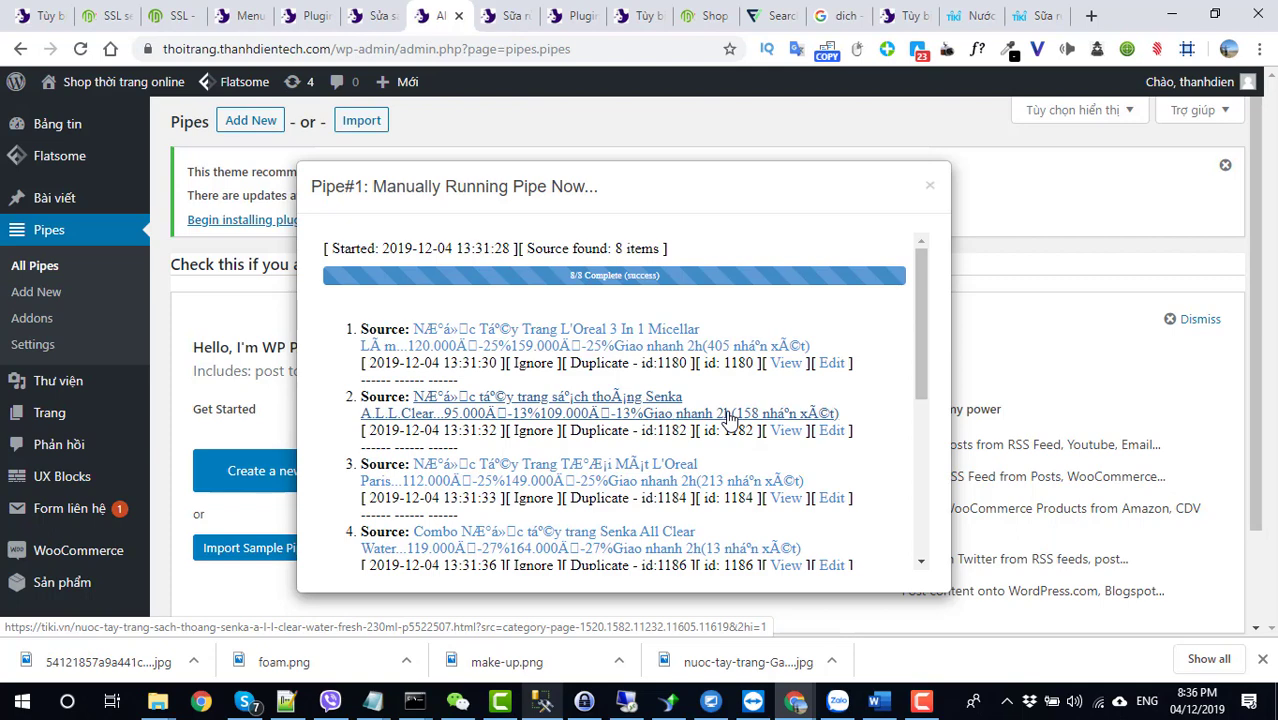
{"action": "left_click", "coordinate": [929, 186]}
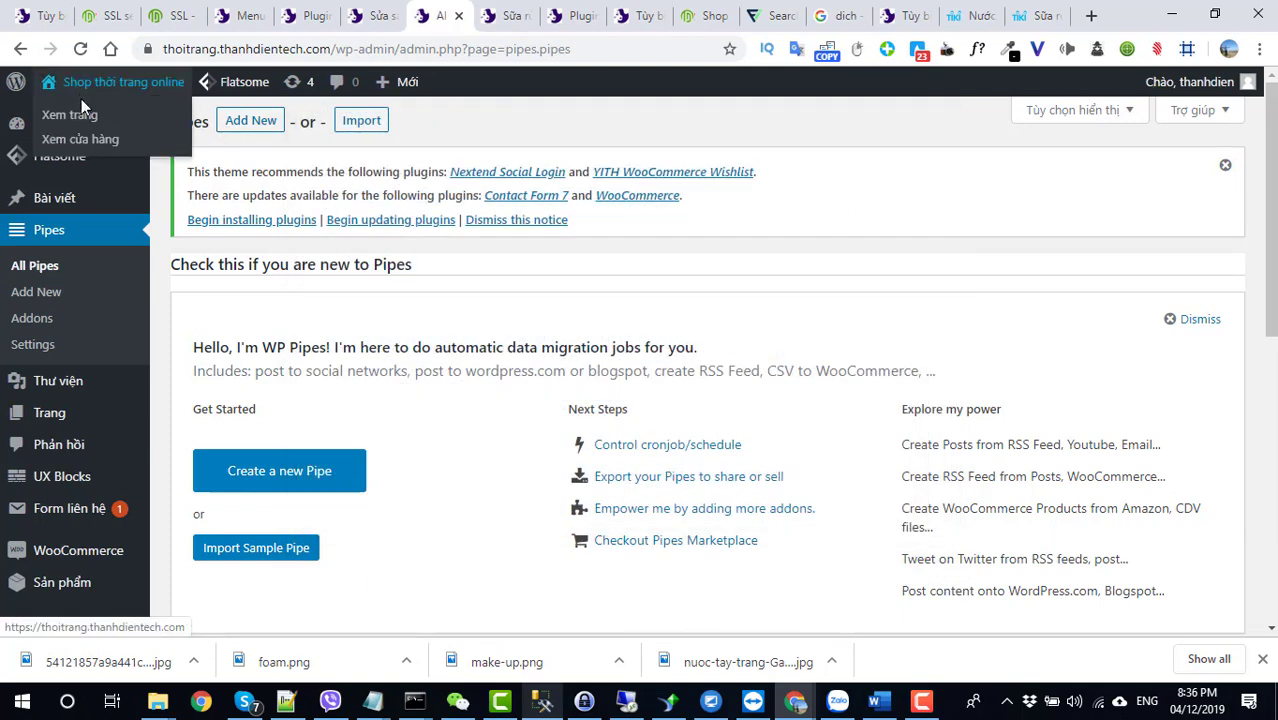
Open the shop's public home page in a new tab and switch to it
{"action": "right_click", "coordinate": [82, 115]}
{"action": "left_click", "coordinate": [474, 260]}
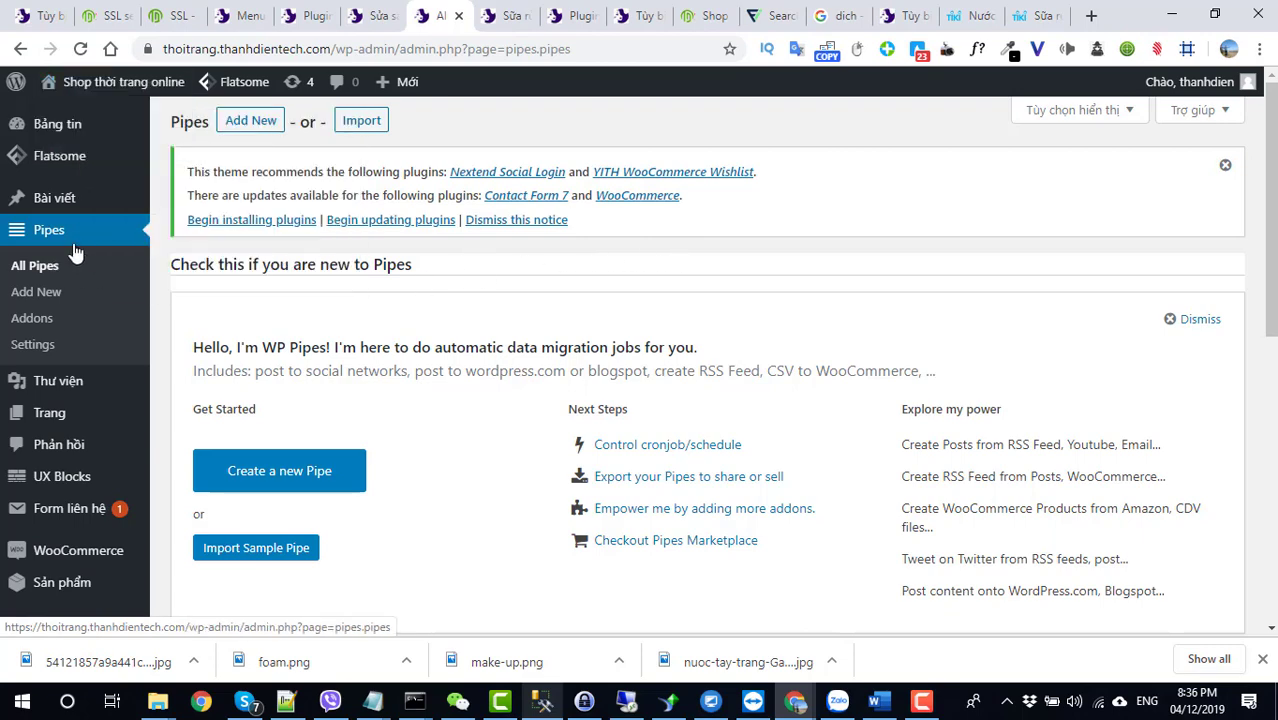
{"action": "left_click_drag", "start_coordinate": [422, 265], "coordinate": [344, 271]}
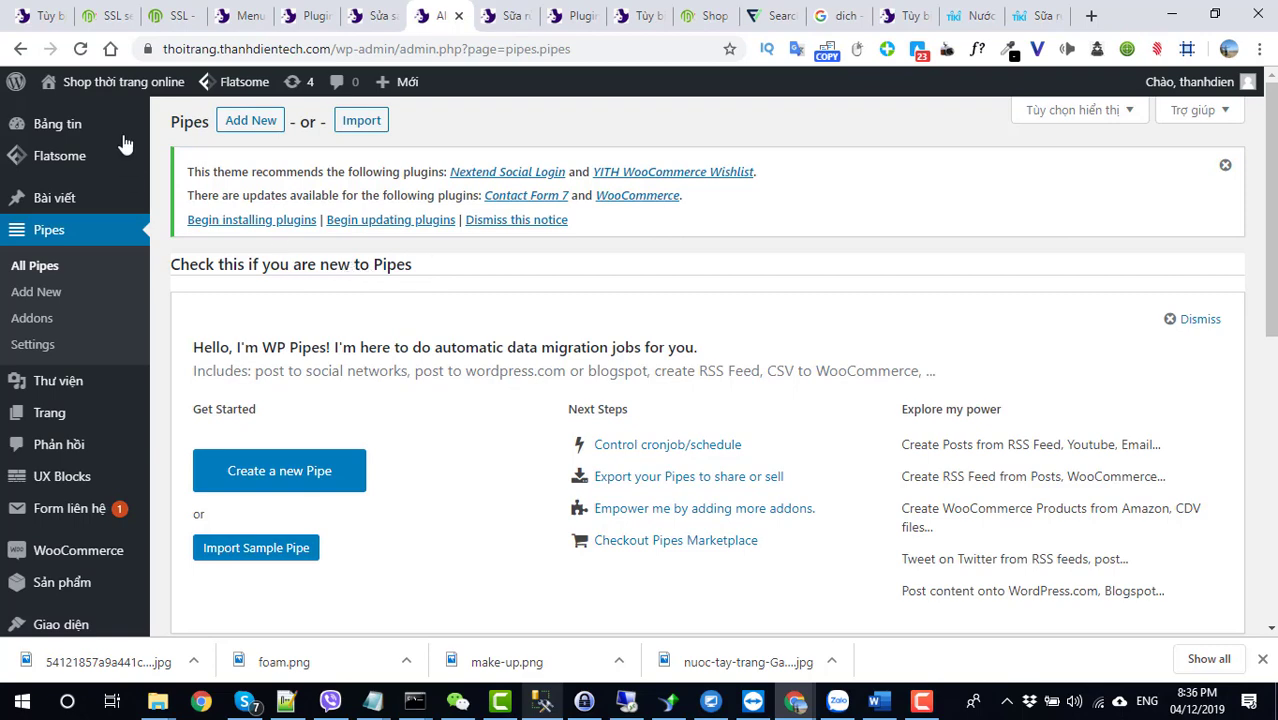
{"action": "right_click", "coordinate": [78, 120]}
{"action": "left_click", "coordinate": [108, 127]}
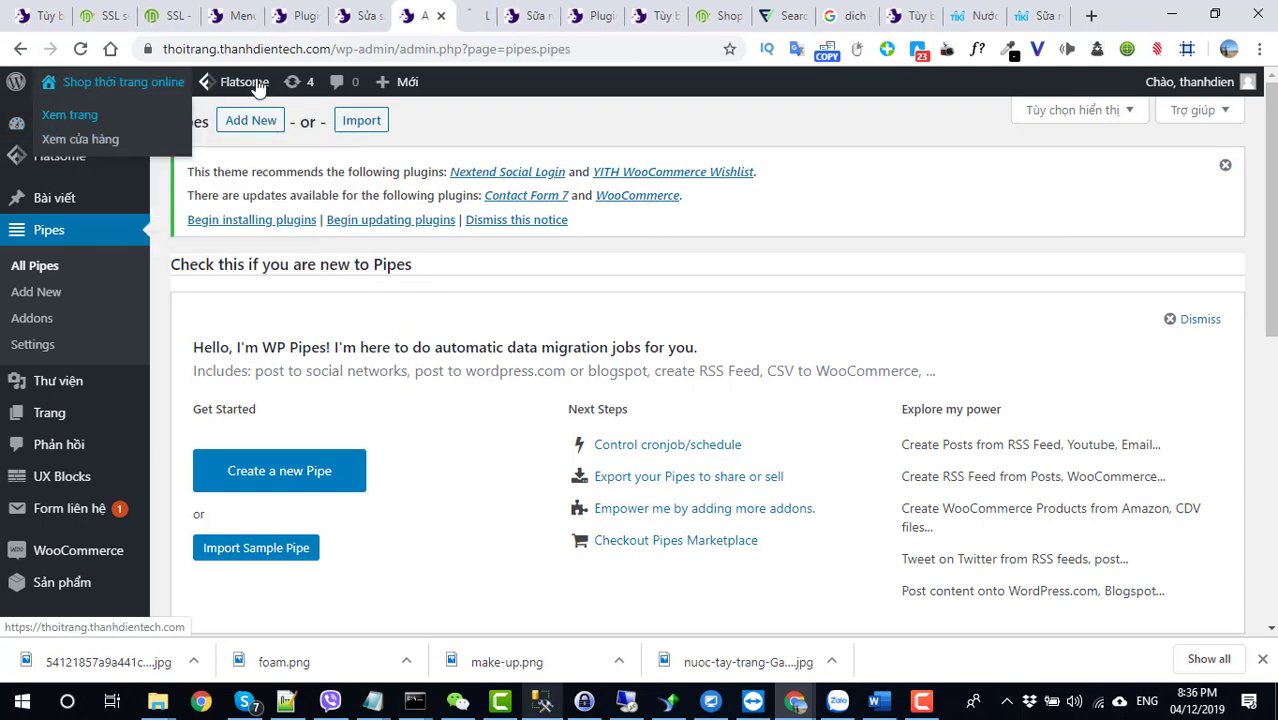
{"action": "left_click", "coordinate": [477, 20]}
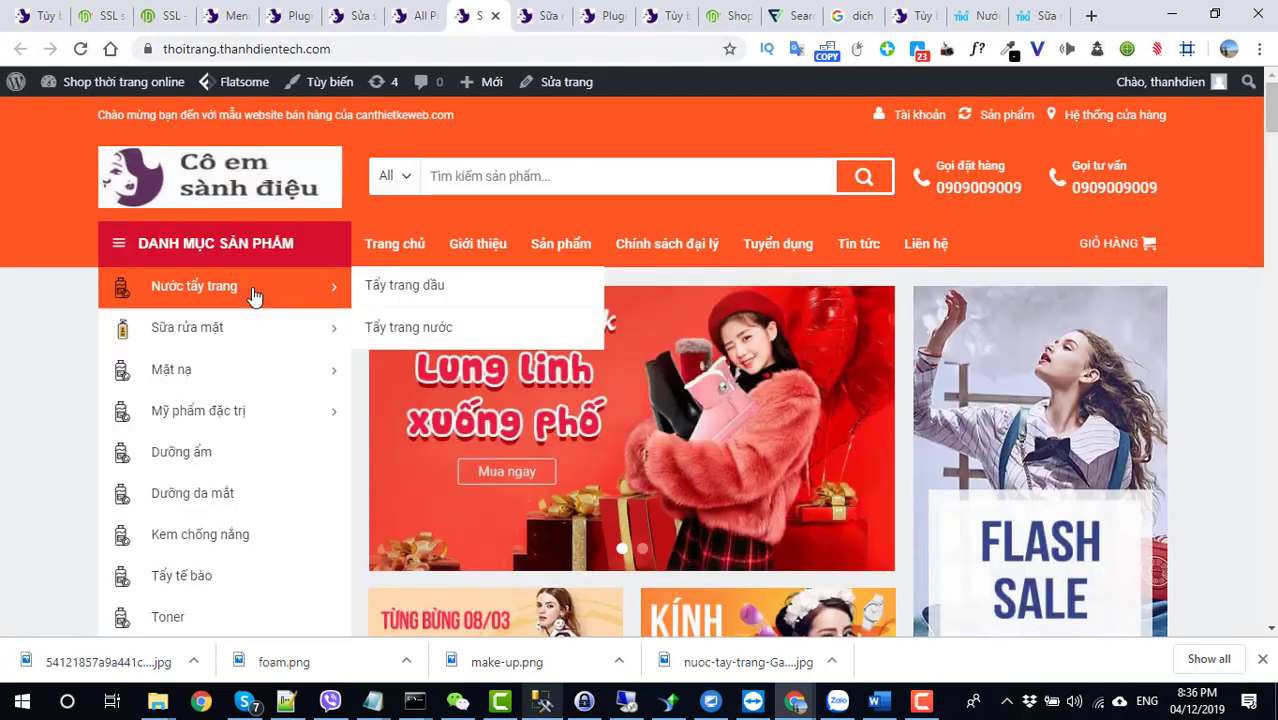
Check the Dạng sữa and Dạng gel subcategories of Sữa rửa mặt for imported products
{"action": "mouse_move", "coordinate": [242, 331]}
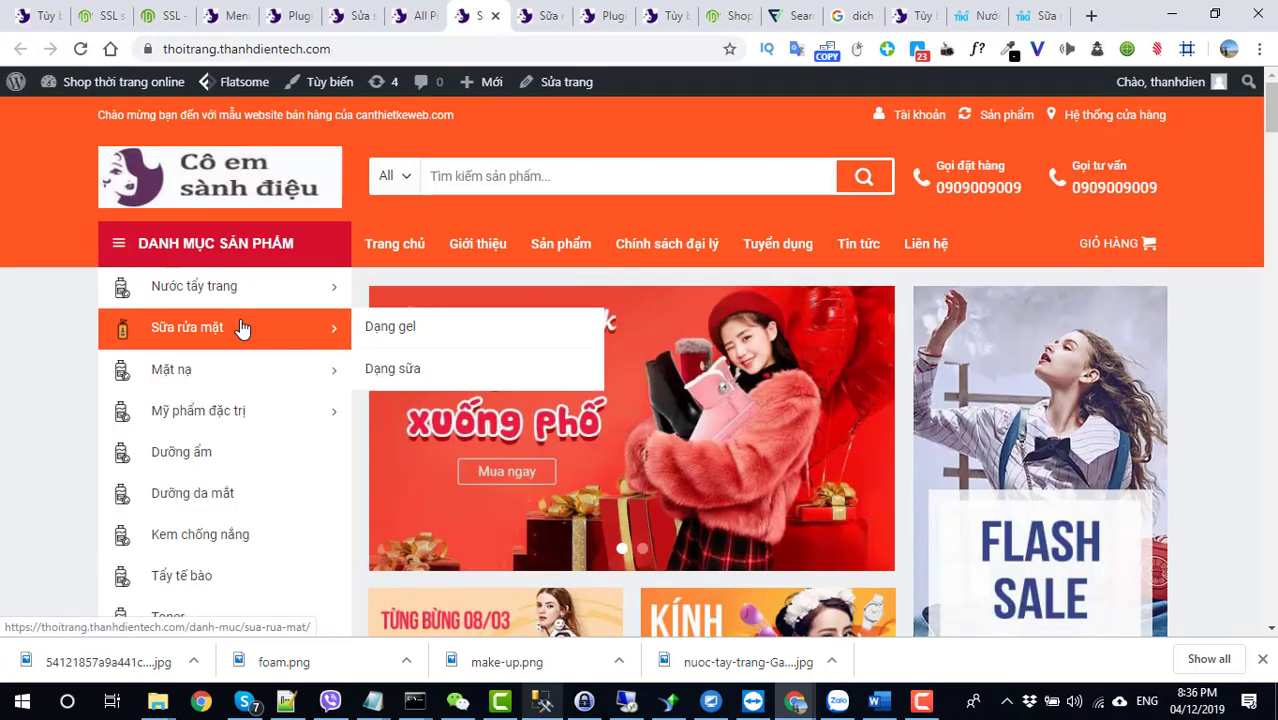
{"action": "left_click", "coordinate": [393, 372]}
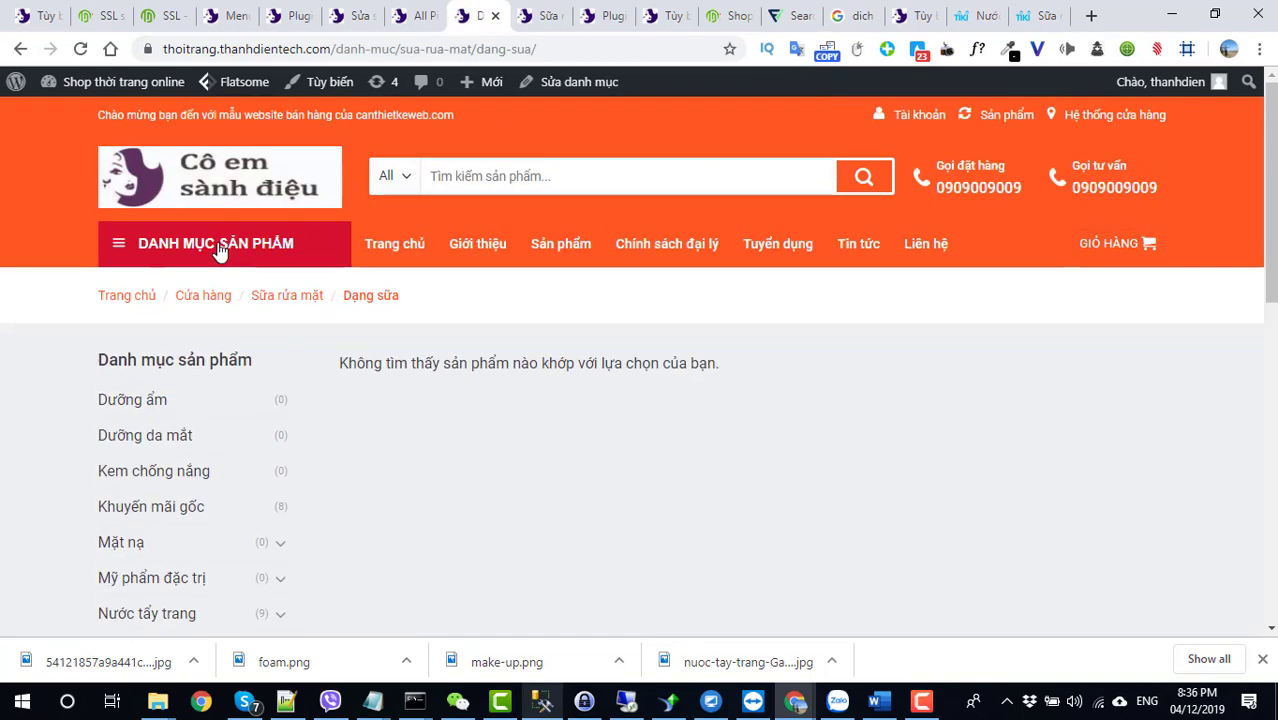
{"action": "mouse_move", "coordinate": [200, 342]}
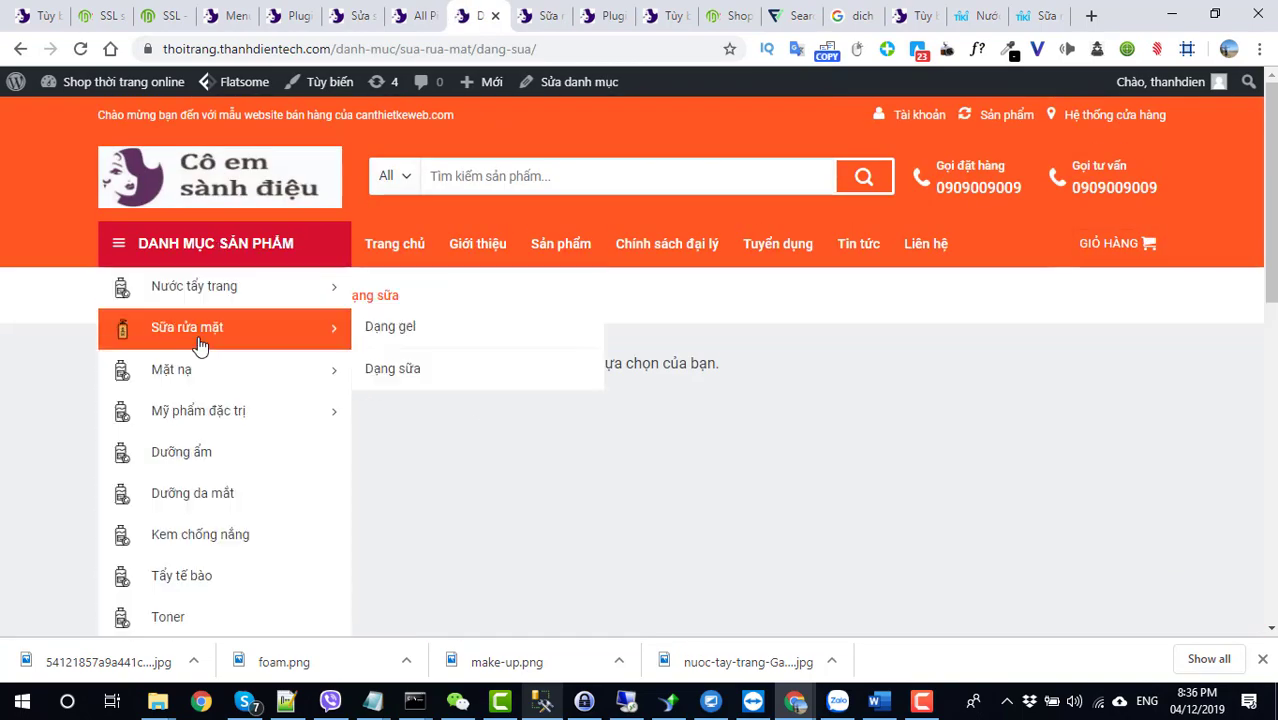
{"action": "left_click", "coordinate": [419, 333]}
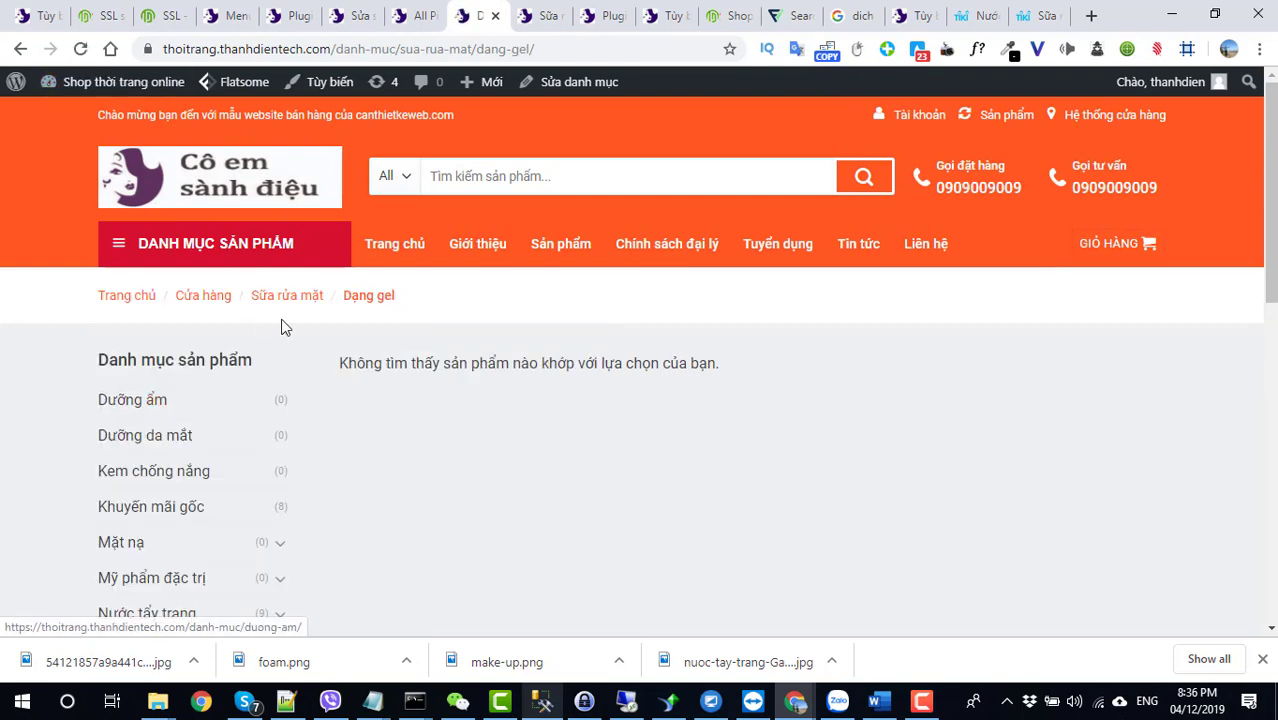
Examine the product listing of the Tẩy trang dầu subcategory under Nước tẩy trang
{"action": "left_click", "coordinate": [185, 398]}
{"action": "mouse_move", "coordinate": [215, 250]}
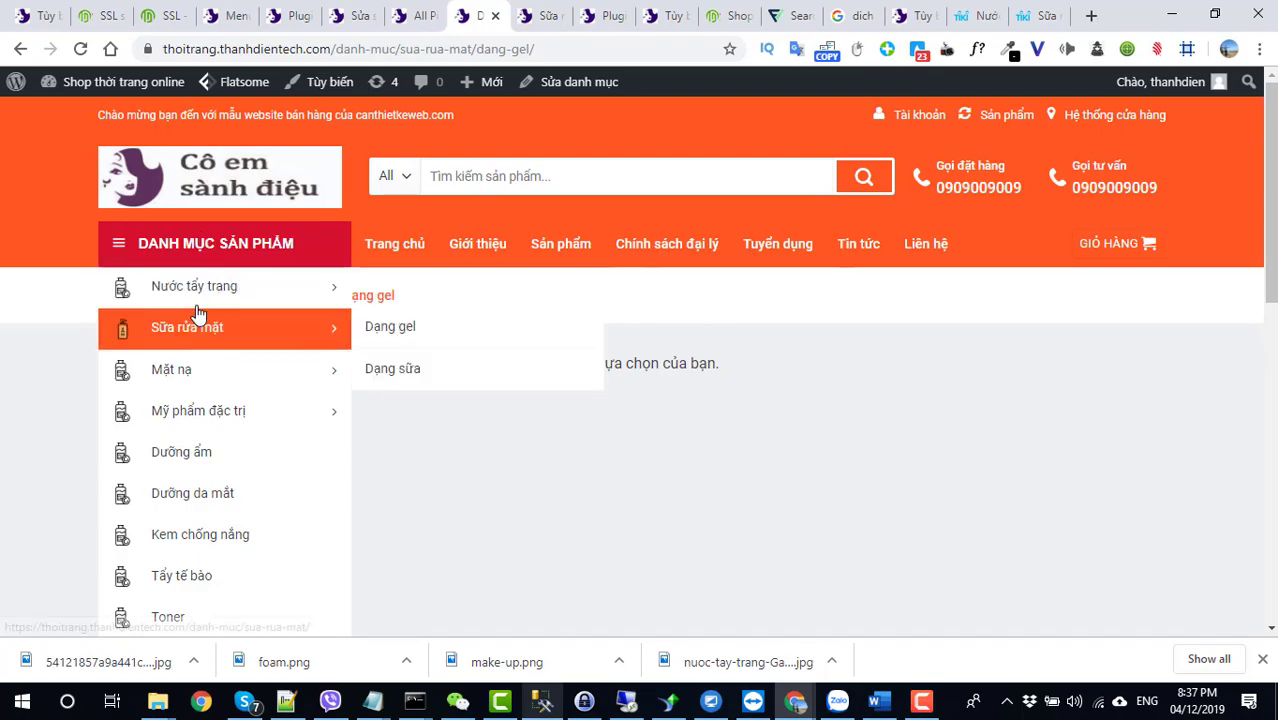
{"action": "mouse_move", "coordinate": [322, 288]}
{"action": "left_click", "coordinate": [404, 290]}
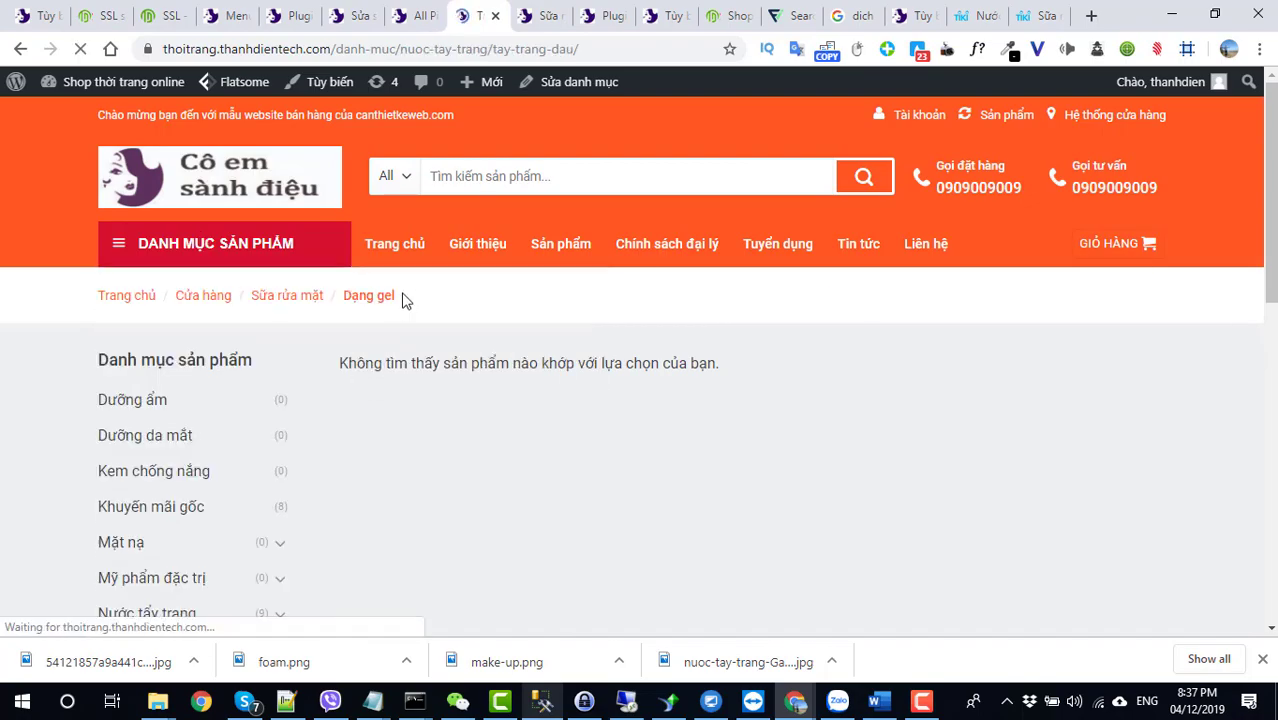
{"action": "scroll", "coordinate": [636, 459], "scroll_direction": "down", "scroll_amount": 8}
{"action": "scroll", "coordinate": [635, 459], "scroll_direction": "up", "scroll_amount": 6}
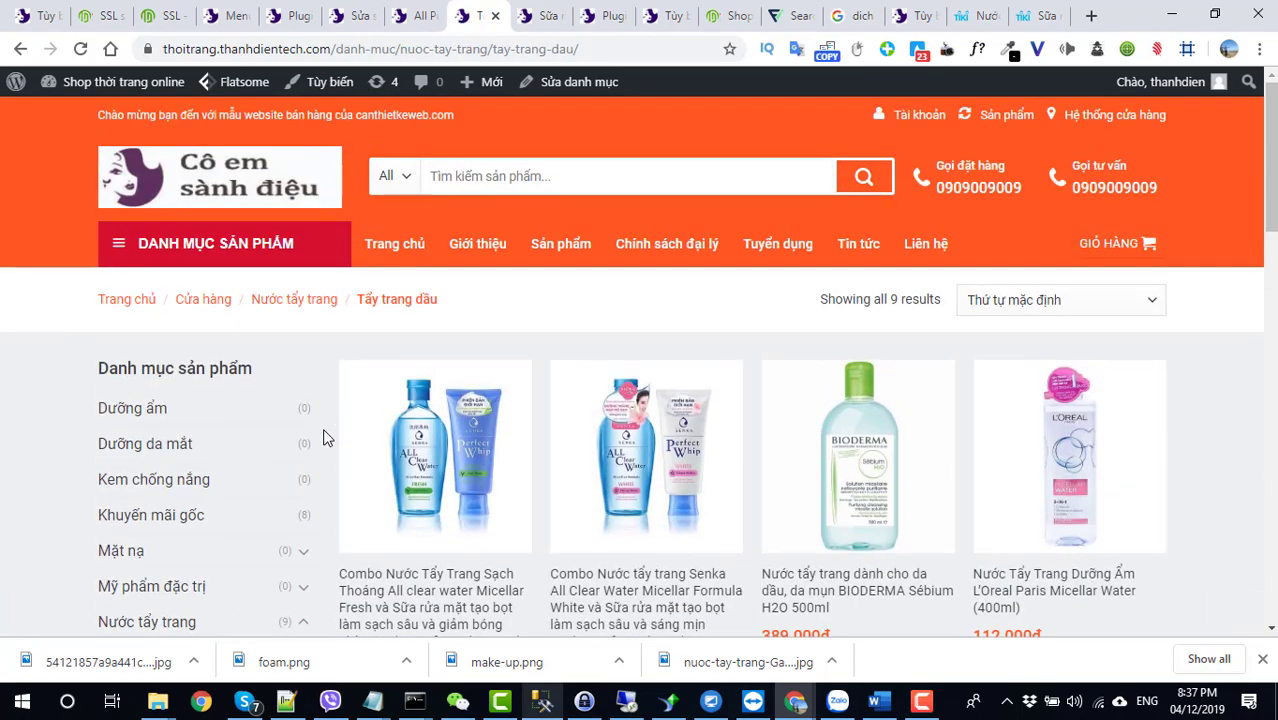
{"action": "scroll", "coordinate": [328, 437], "scroll_direction": "down", "scroll_amount": 3}
{"action": "scroll", "coordinate": [329, 436], "scroll_direction": "up", "scroll_amount": 3}
{"action": "scroll", "coordinate": [329, 437], "scroll_direction": "up", "scroll_amount": 1}
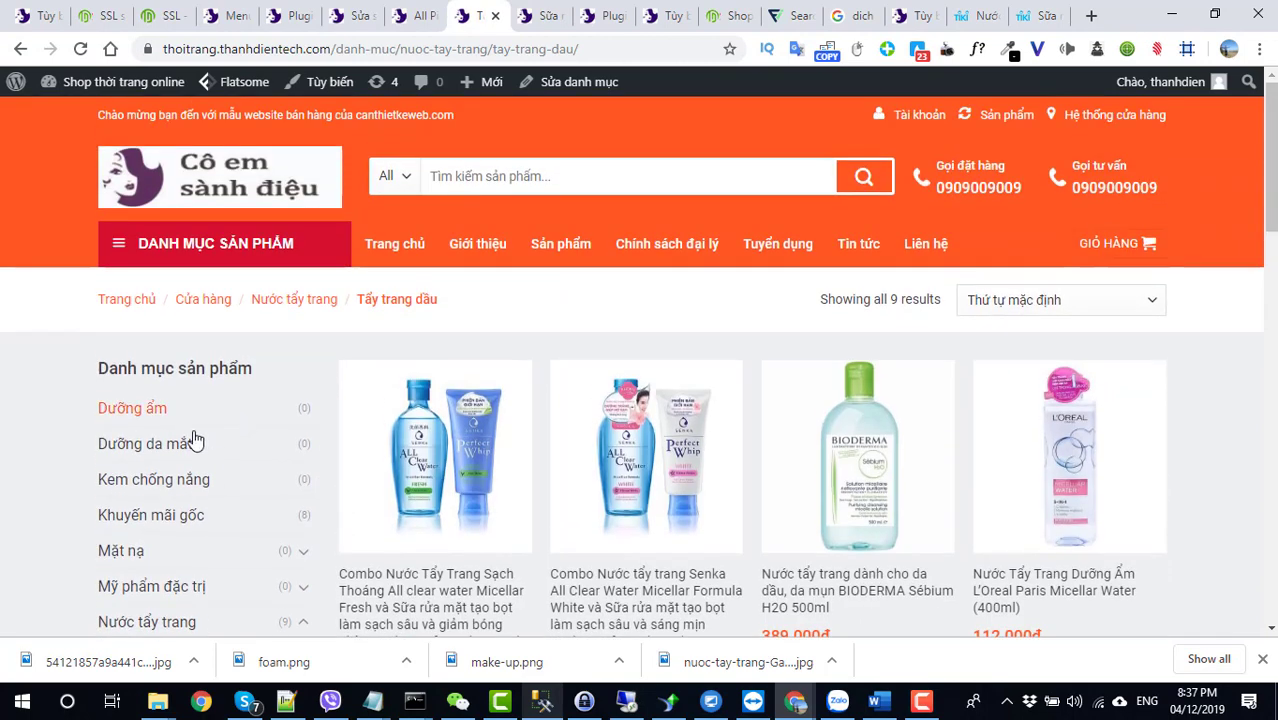
Return to the WordPress admin, reload the list of all pipes and run the Tiki pipe test again
{"action": "left_click", "coordinate": [405, 18]}
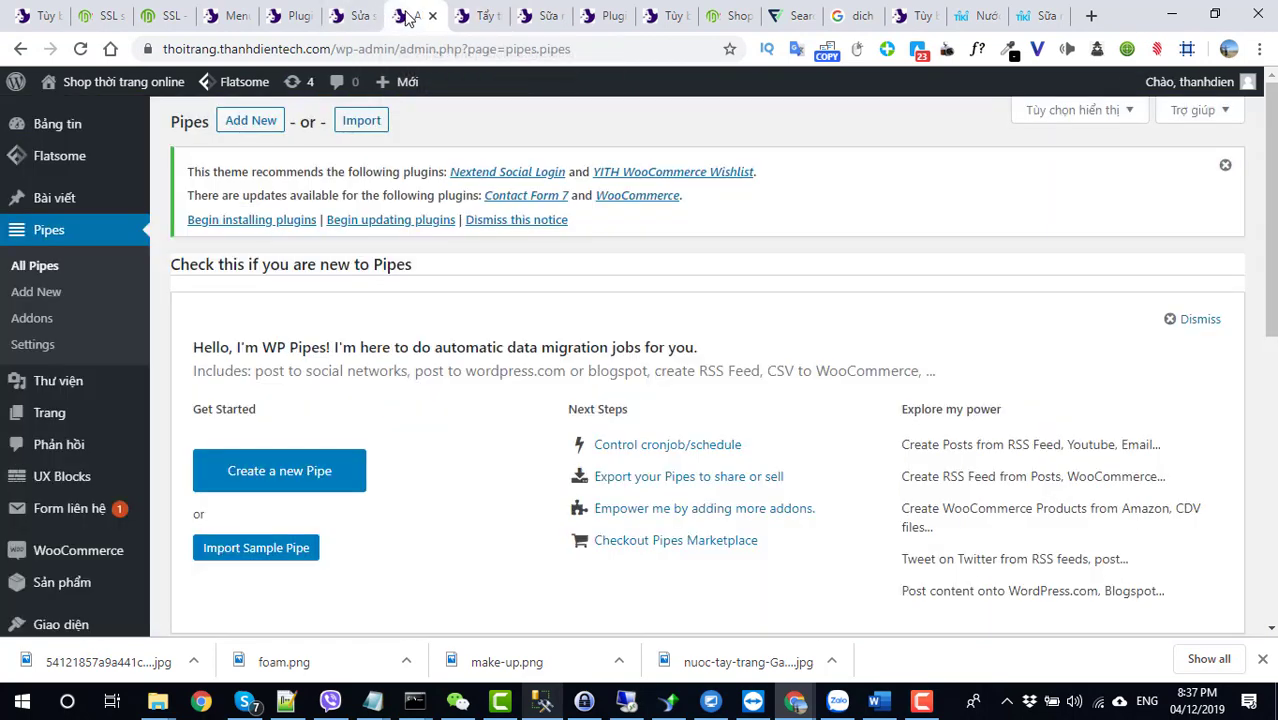
{"action": "left_click", "coordinate": [36, 267]}
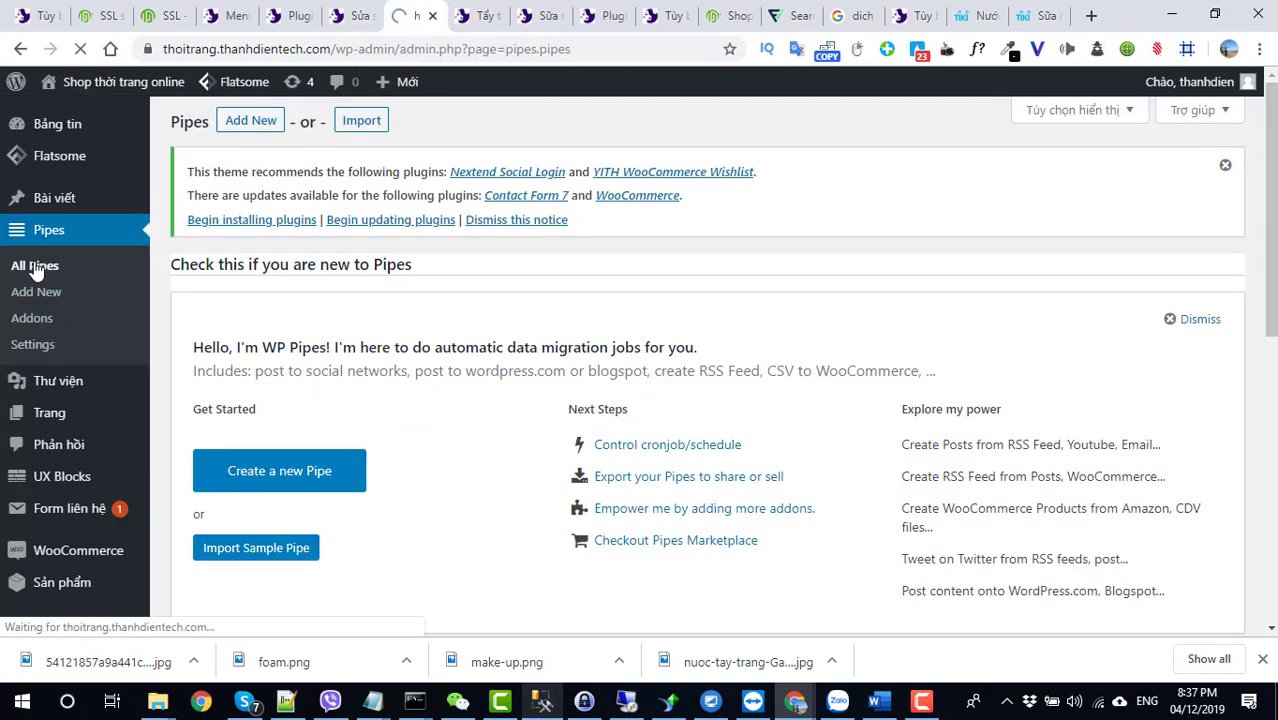
{"action": "scroll", "coordinate": [676, 403], "scroll_direction": "down", "scroll_amount": 4}
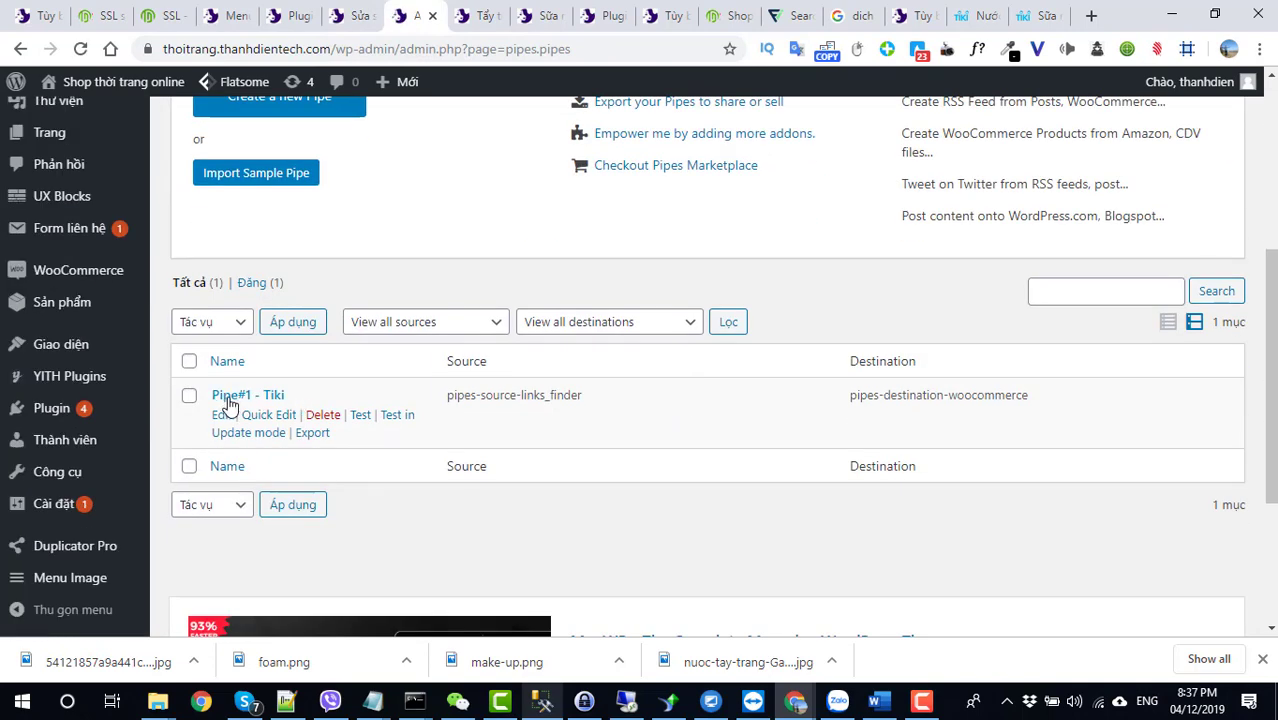
{"action": "left_click", "coordinate": [359, 417]}
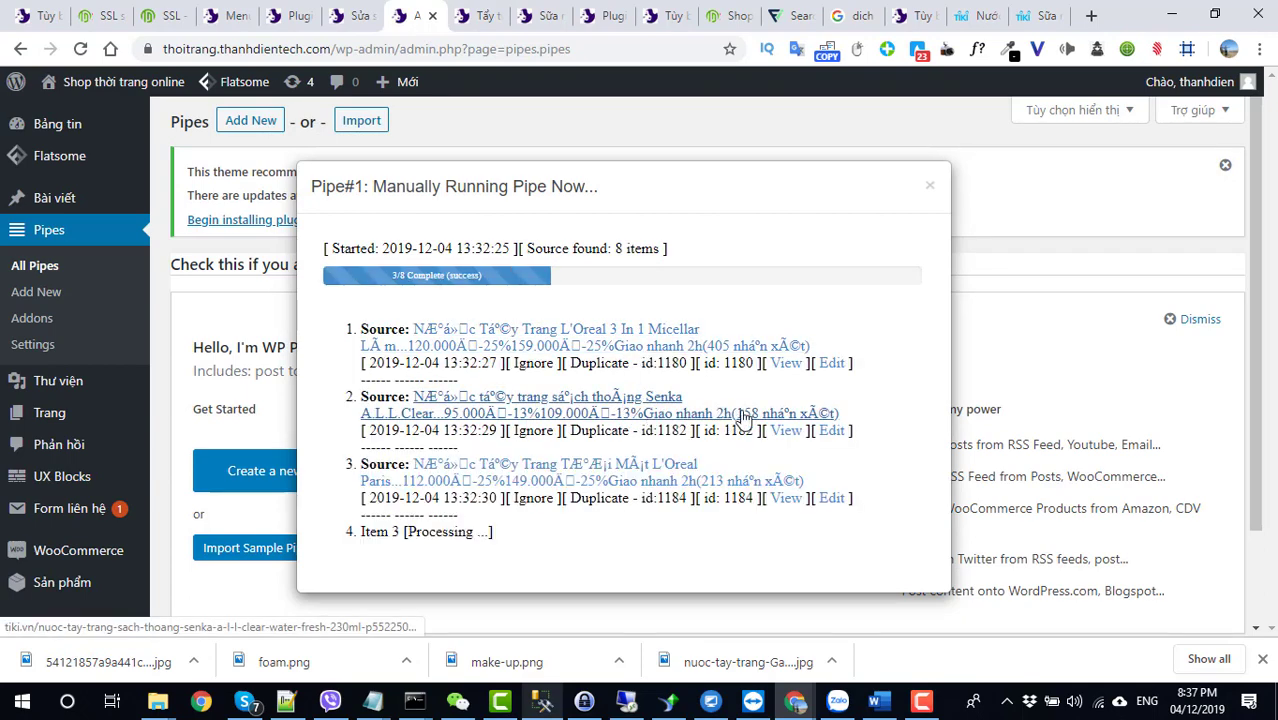
View the second item of the pipe run in a new tab to check its categories, and dismiss the run report
{"action": "right_click", "coordinate": [786, 437]}
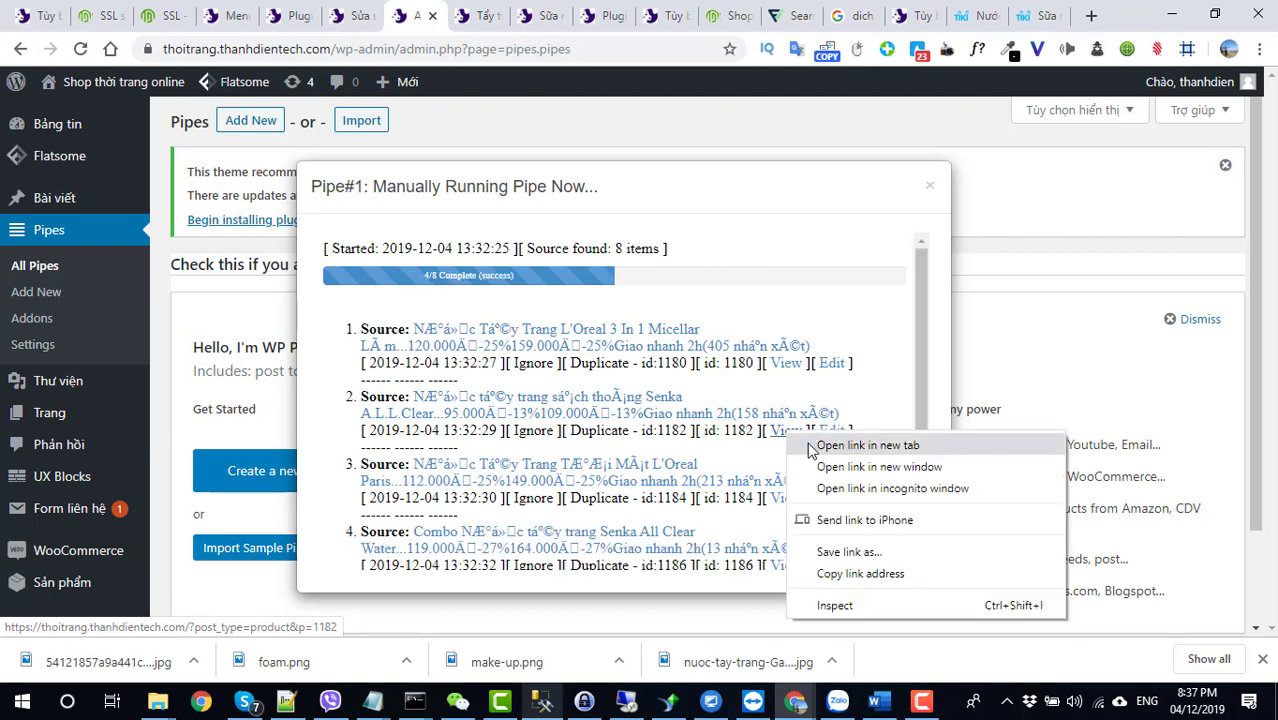
{"action": "left_click", "coordinate": [818, 445]}
{"action": "left_click", "coordinate": [505, 18]}
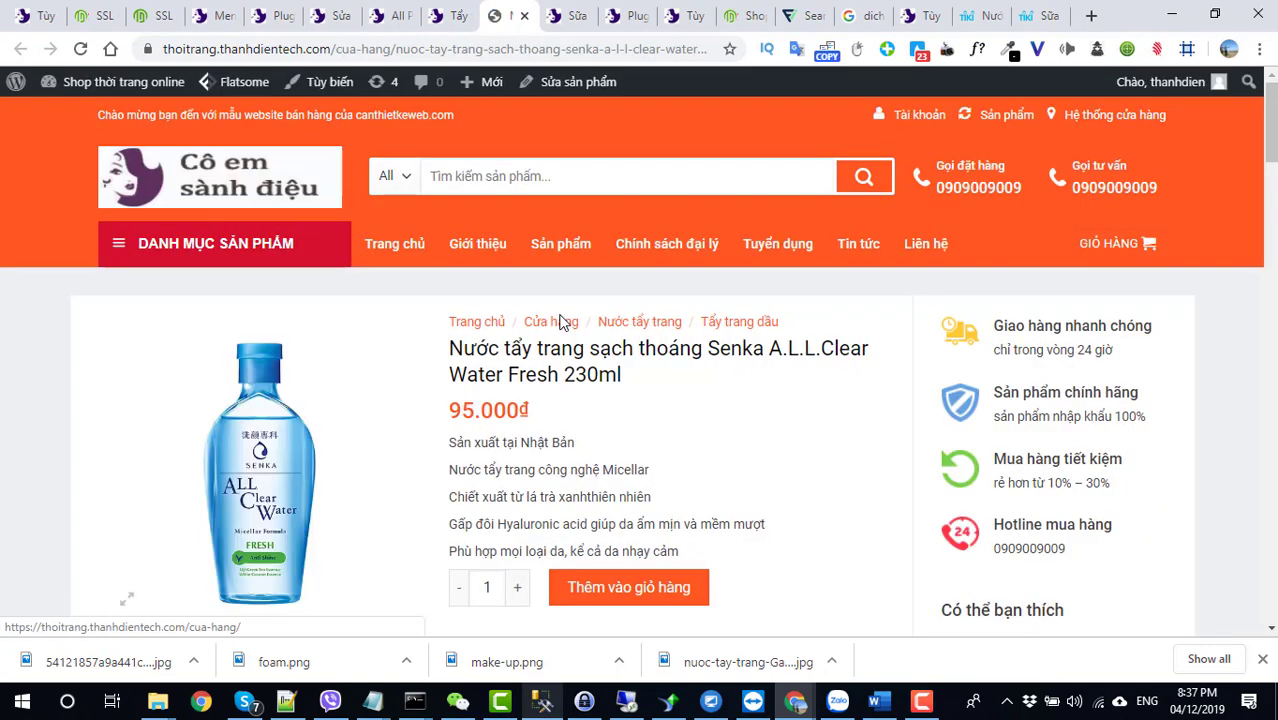
{"action": "left_click", "coordinate": [405, 16]}
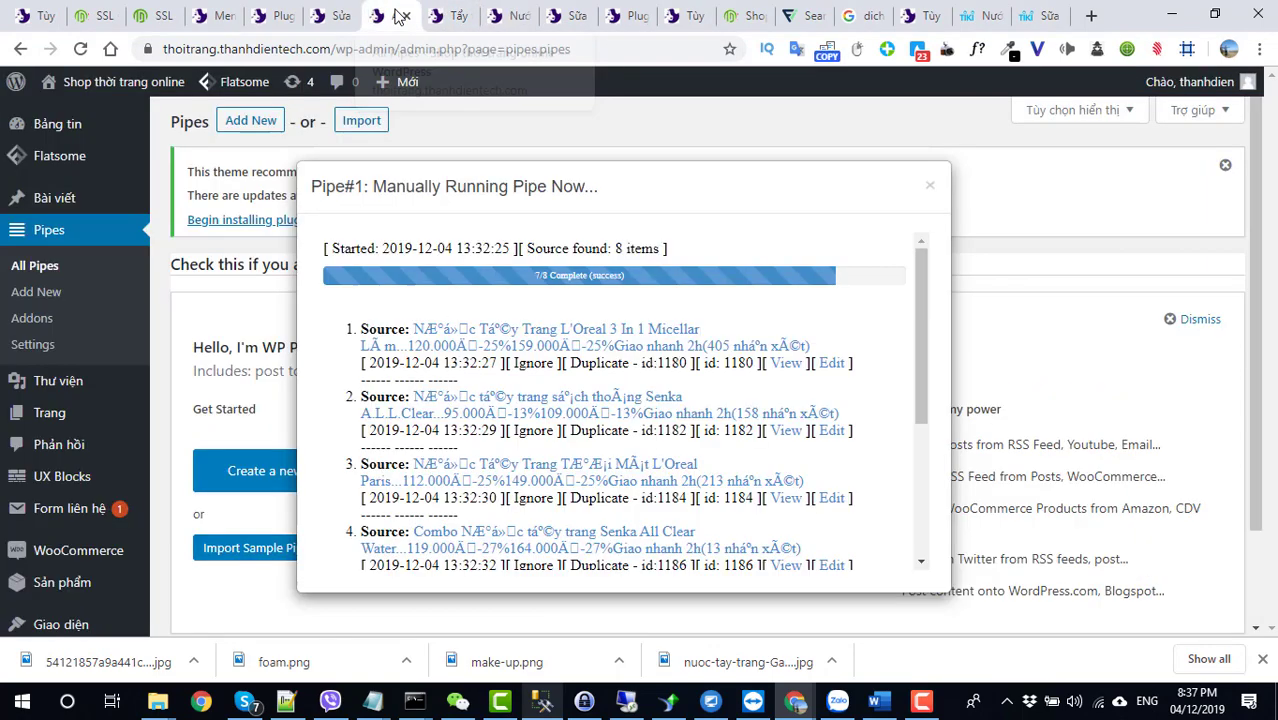
{"action": "left_click", "coordinate": [927, 189]}
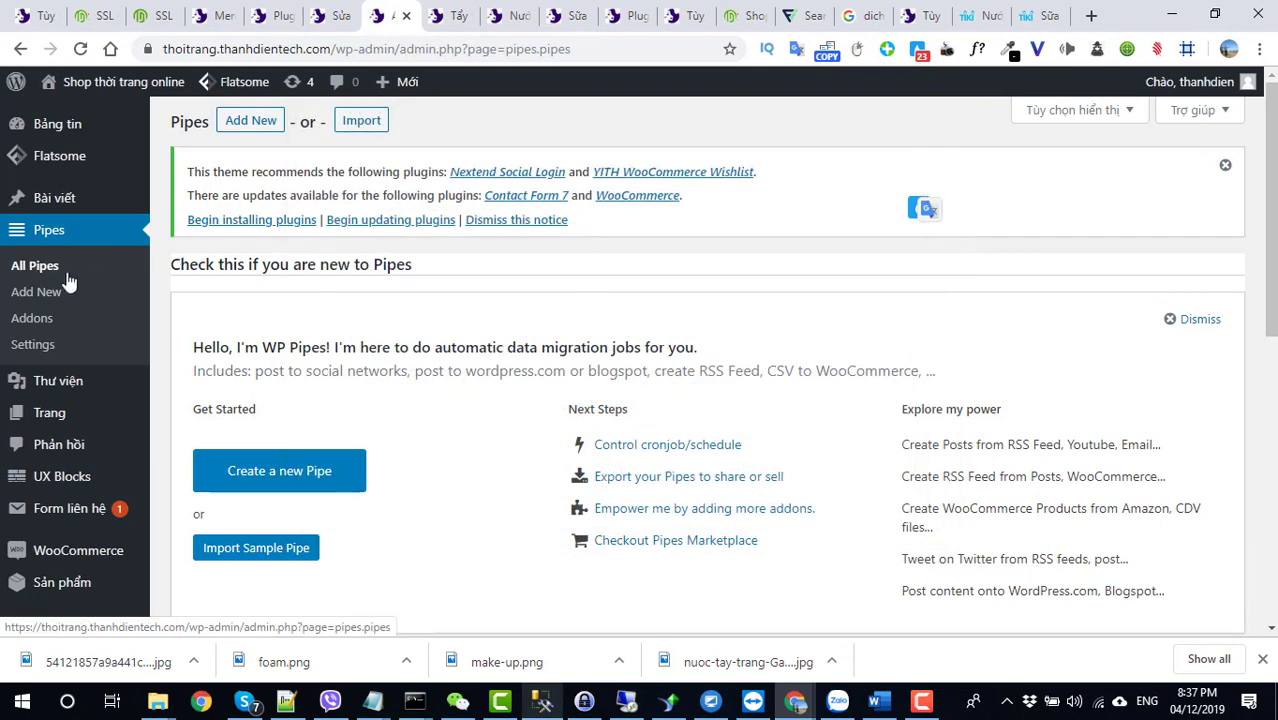
Reopen the Tiki pipe to review its container URL and destination categories, save it again and reload the page
{"action": "left_click", "coordinate": [47, 266]}
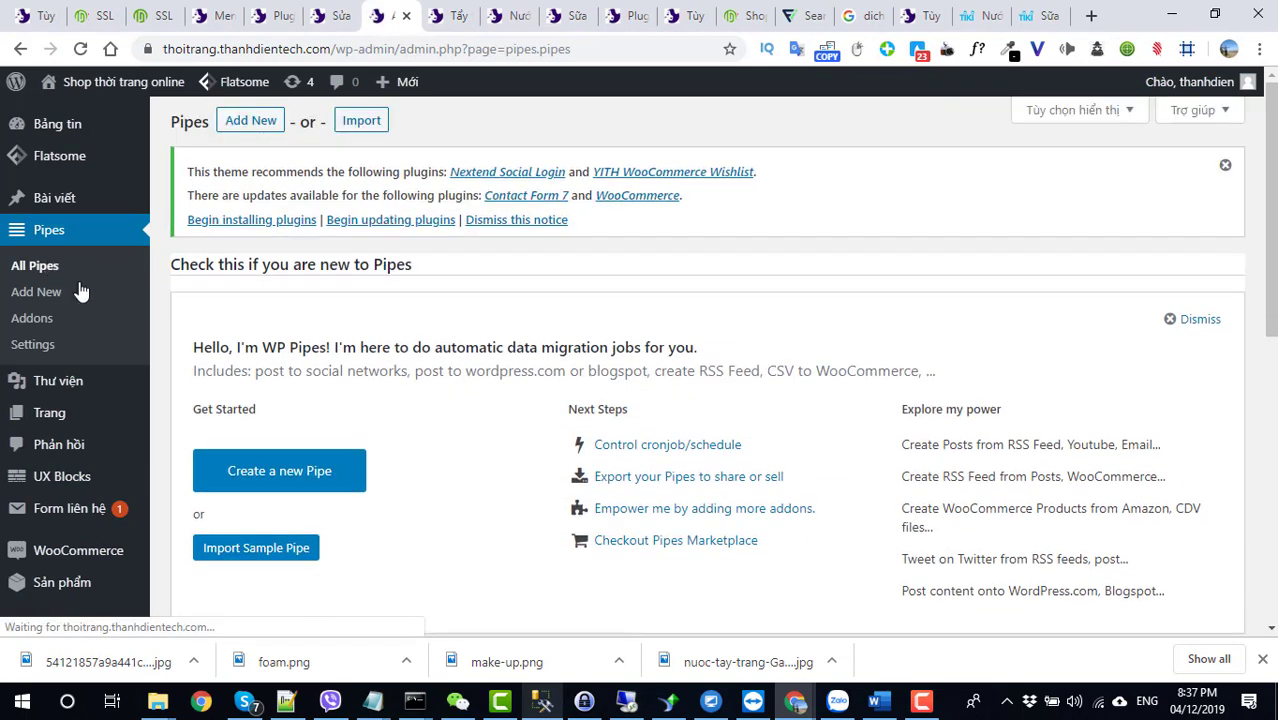
{"action": "left_click", "coordinate": [34, 271]}
{"action": "scroll", "coordinate": [354, 402], "scroll_direction": "down", "scroll_amount": 3}
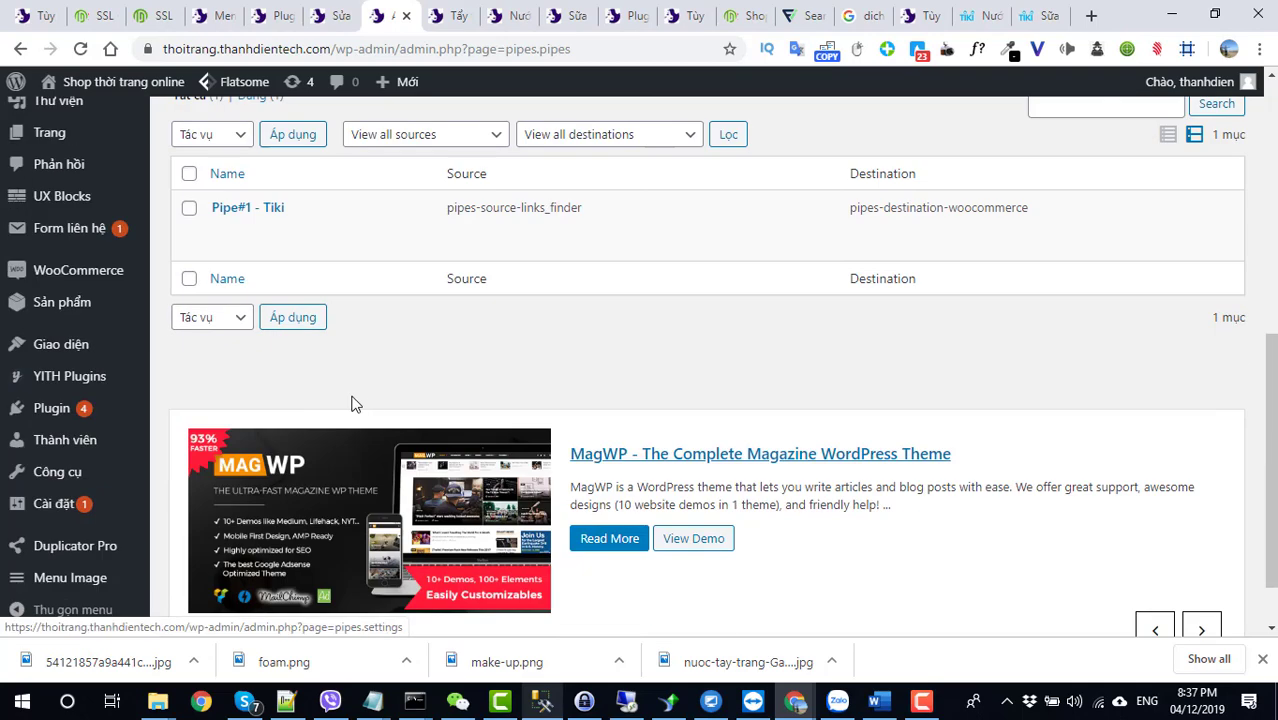
{"action": "left_click", "coordinate": [246, 210]}
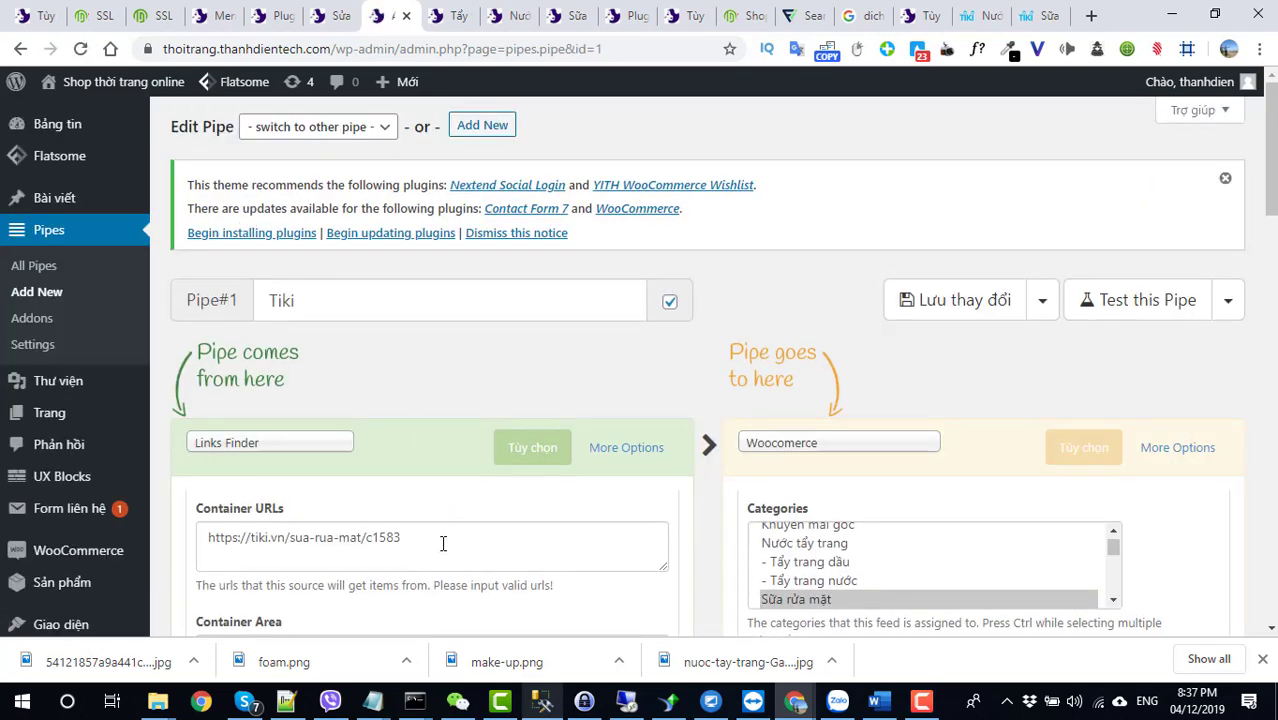
{"action": "scroll", "coordinate": [822, 531], "scroll_direction": "down", "scroll_amount": 2}
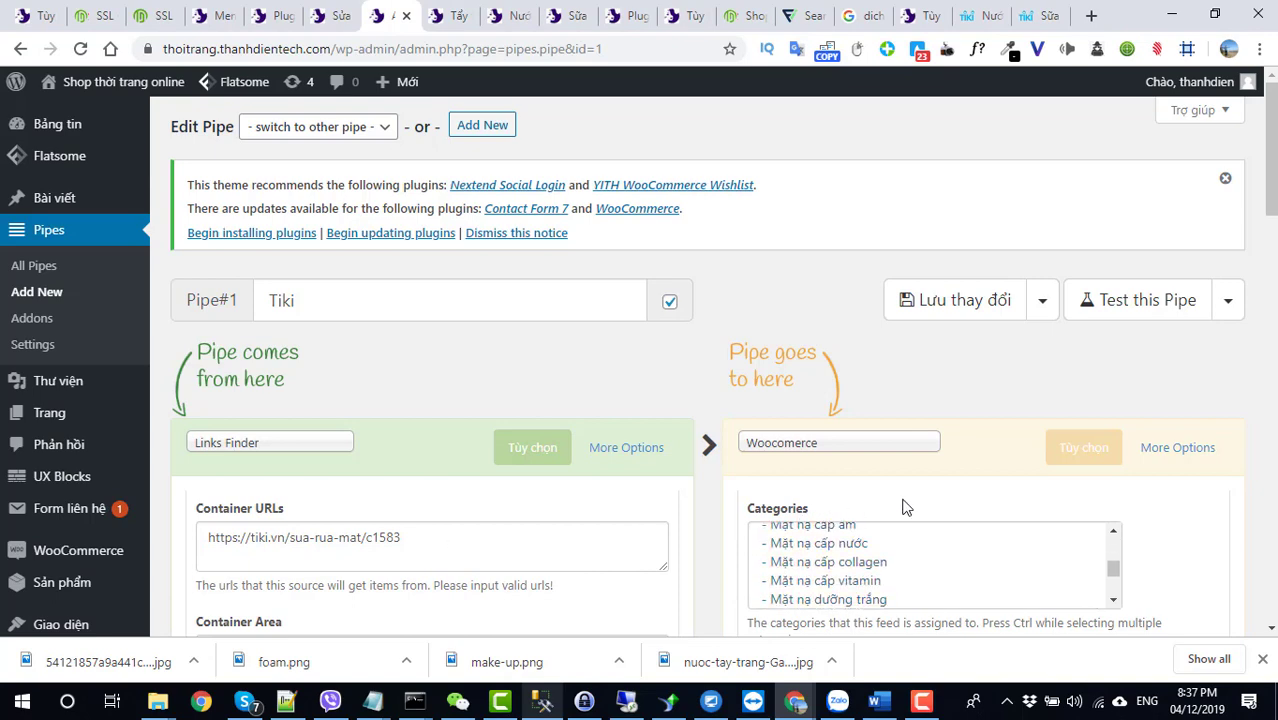
{"action": "left_click", "coordinate": [953, 306]}
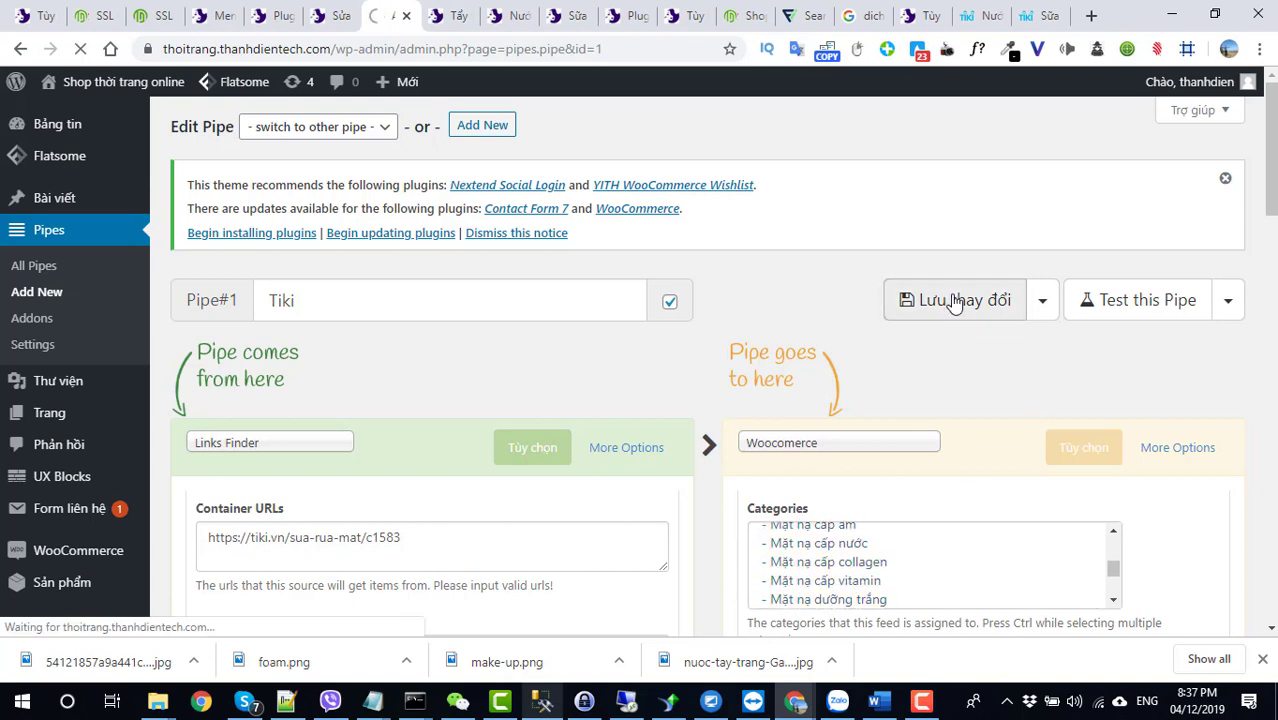
{"action": "left_click", "coordinate": [79, 49]}
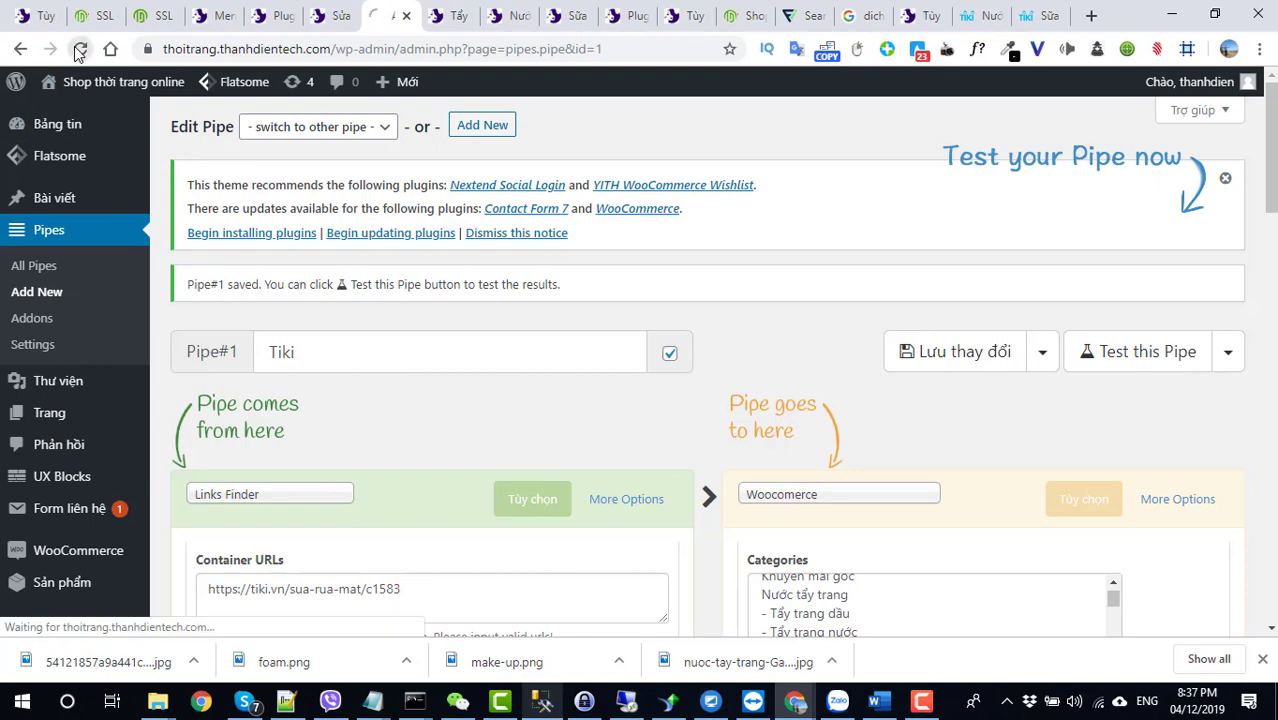
Go back to the list of all pipes and rerun the Tiki pipe test after the new save
{"action": "left_click", "coordinate": [35, 268]}
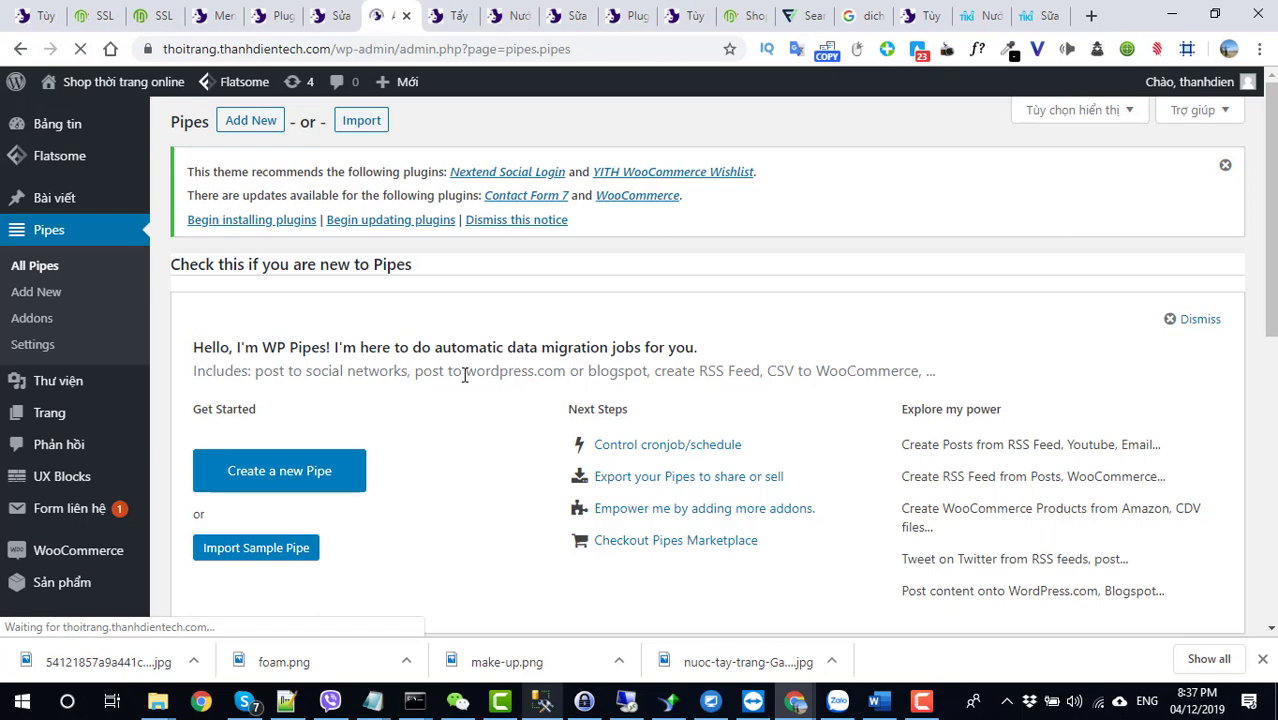
{"action": "scroll", "coordinate": [464, 380], "scroll_direction": "down", "scroll_amount": 4}
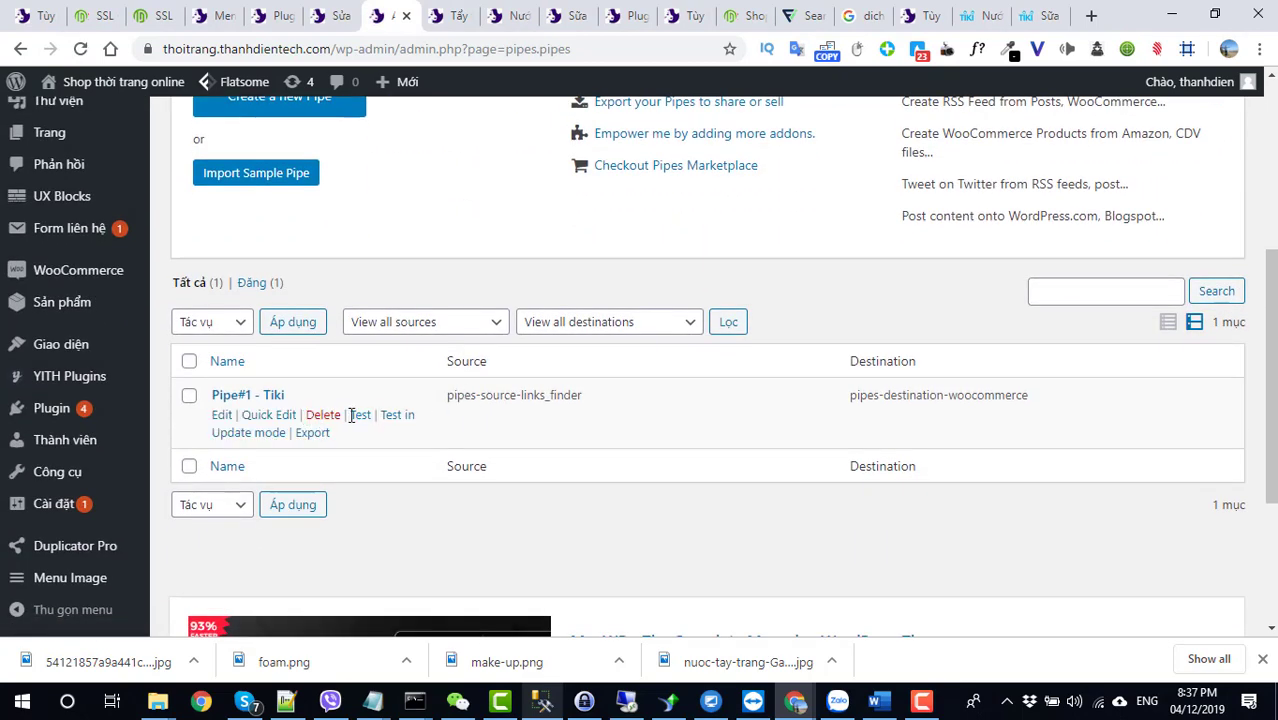
{"action": "left_click", "coordinate": [358, 415]}
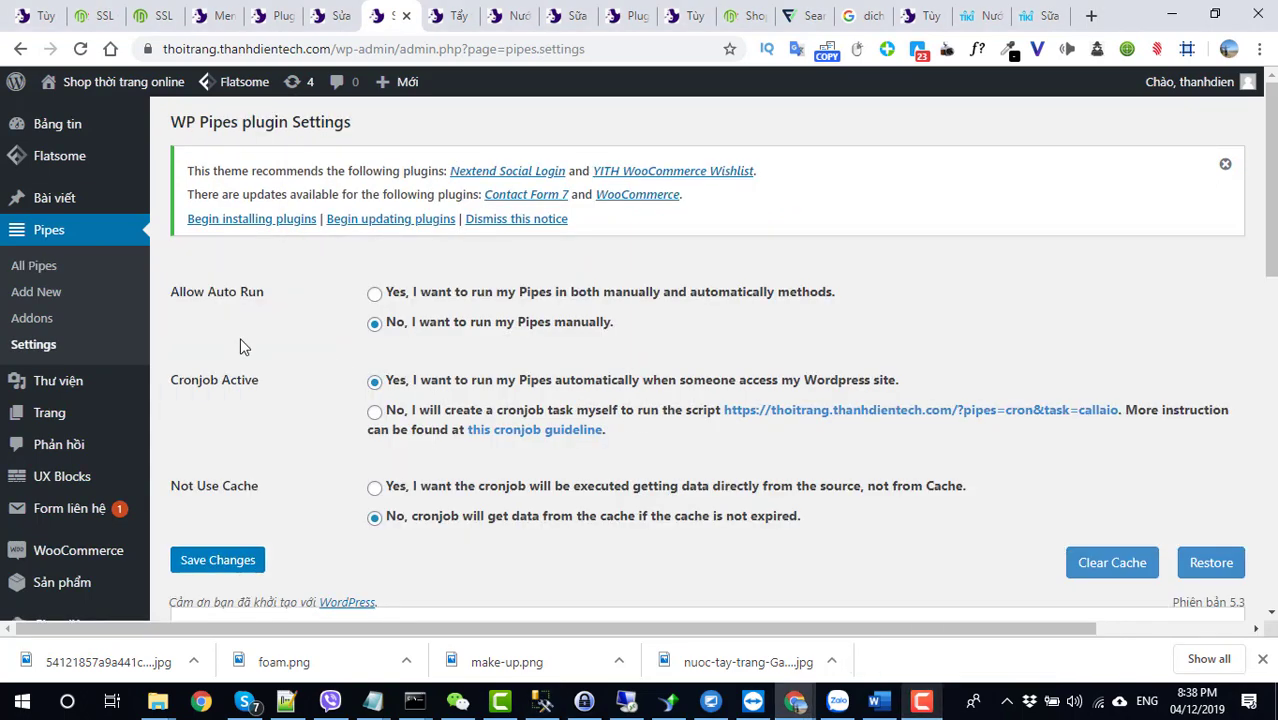
Open the WP Pipes plugin settings and clear the plugin's cache
{"action": "scroll", "coordinate": [100, 334], "scroll_direction": "down", "scroll_amount": 1}
{"action": "scroll", "coordinate": [60, 360], "scroll_direction": "up", "scroll_amount": 1}
{"action": "mouse_move", "coordinate": [12, 380]}
{"action": "left_click", "coordinate": [51, 352]}
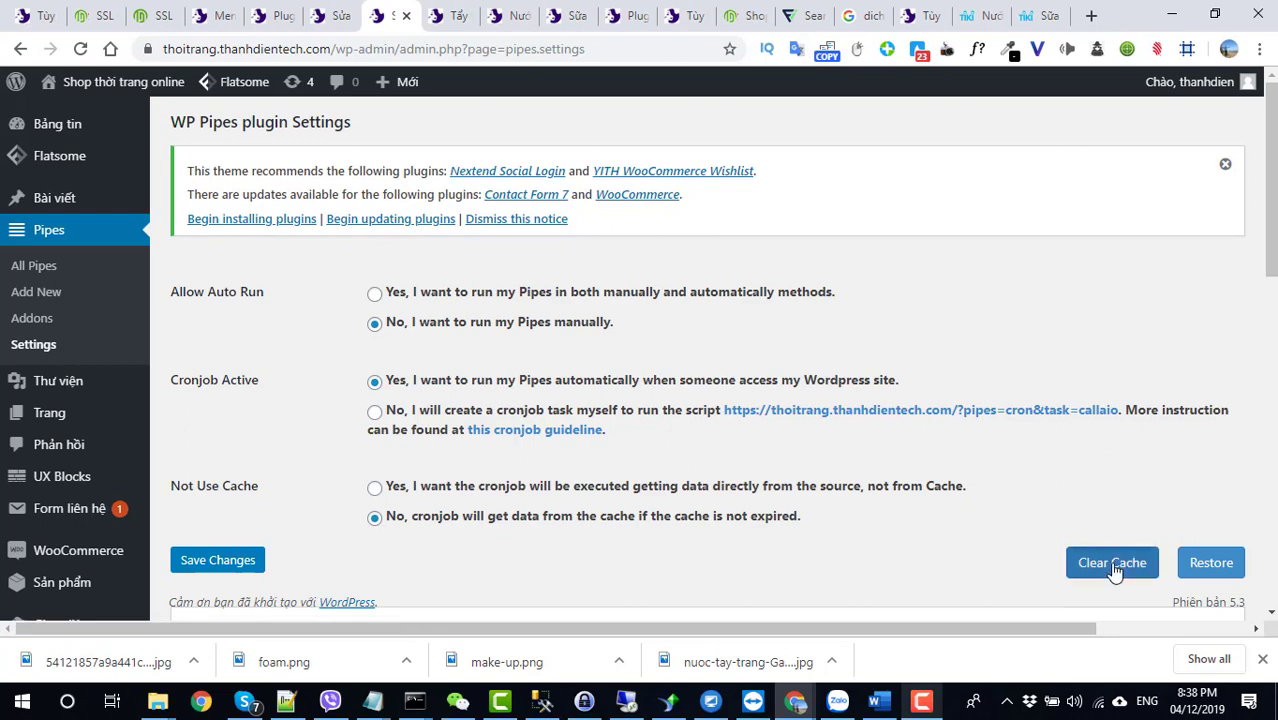
{"action": "left_click", "coordinate": [1114, 566]}
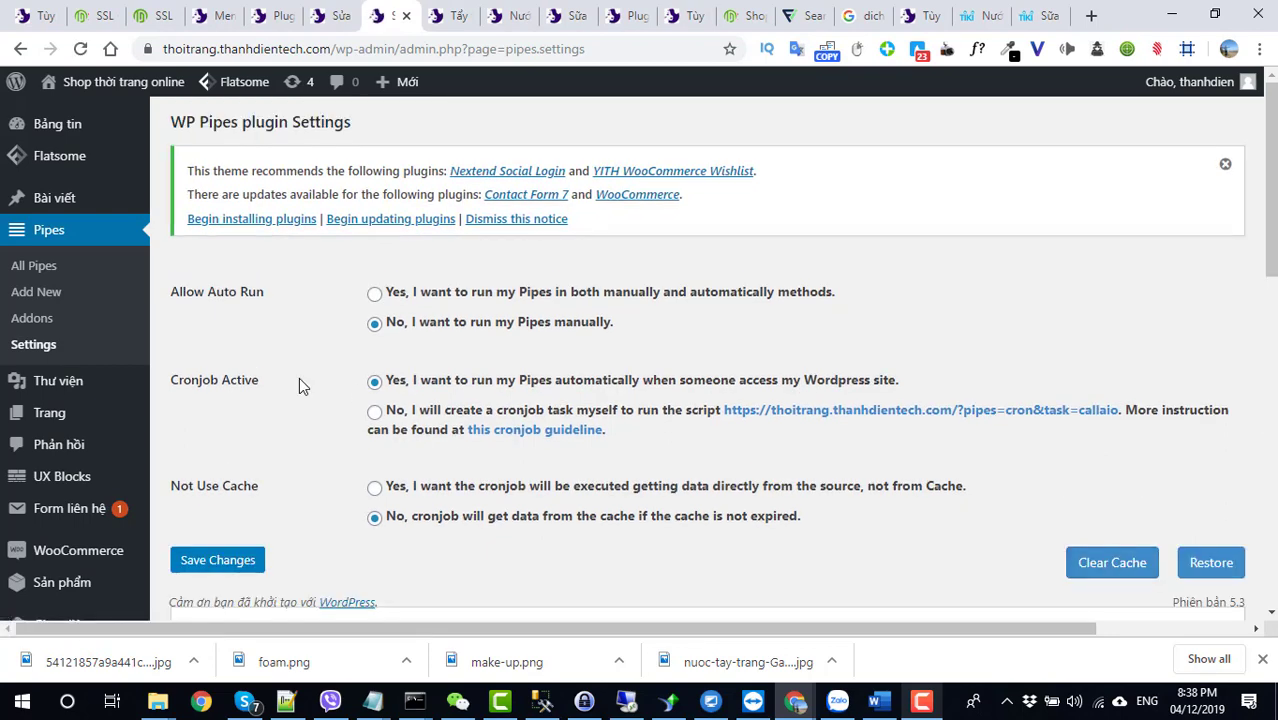
Return to the list of all pipes, rerun the Tiki pipe test with the cleared cache and dismiss the run report
{"action": "left_click", "coordinate": [36, 270]}
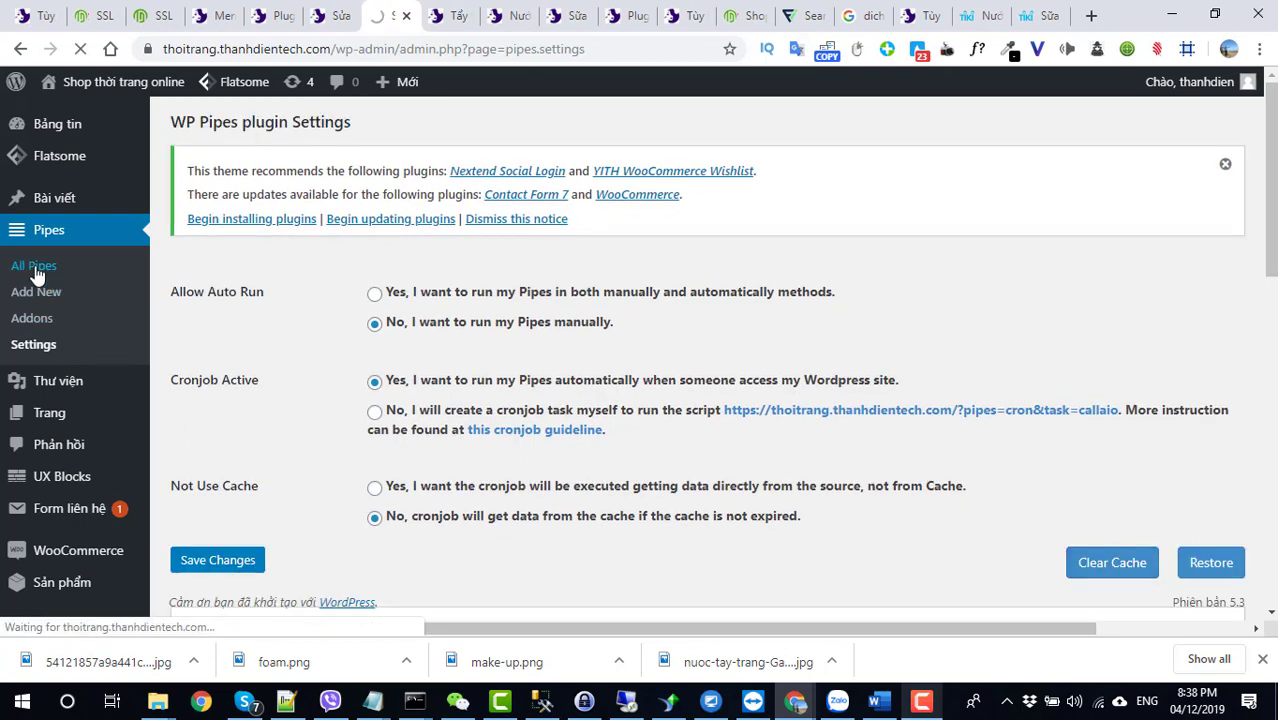
{"action": "scroll", "coordinate": [662, 422], "scroll_direction": "down", "scroll_amount": 7}
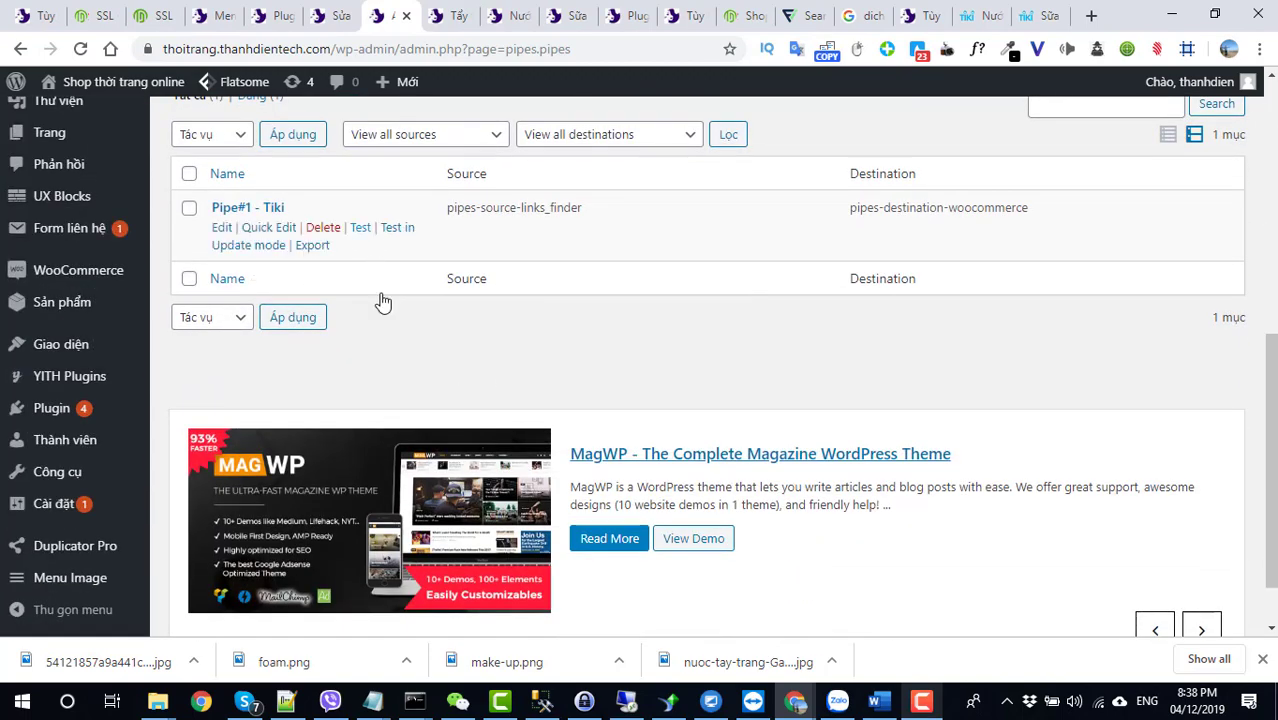
{"action": "scroll", "coordinate": [370, 360], "scroll_direction": "up", "scroll_amount": 2}
{"action": "left_click", "coordinate": [361, 413]}
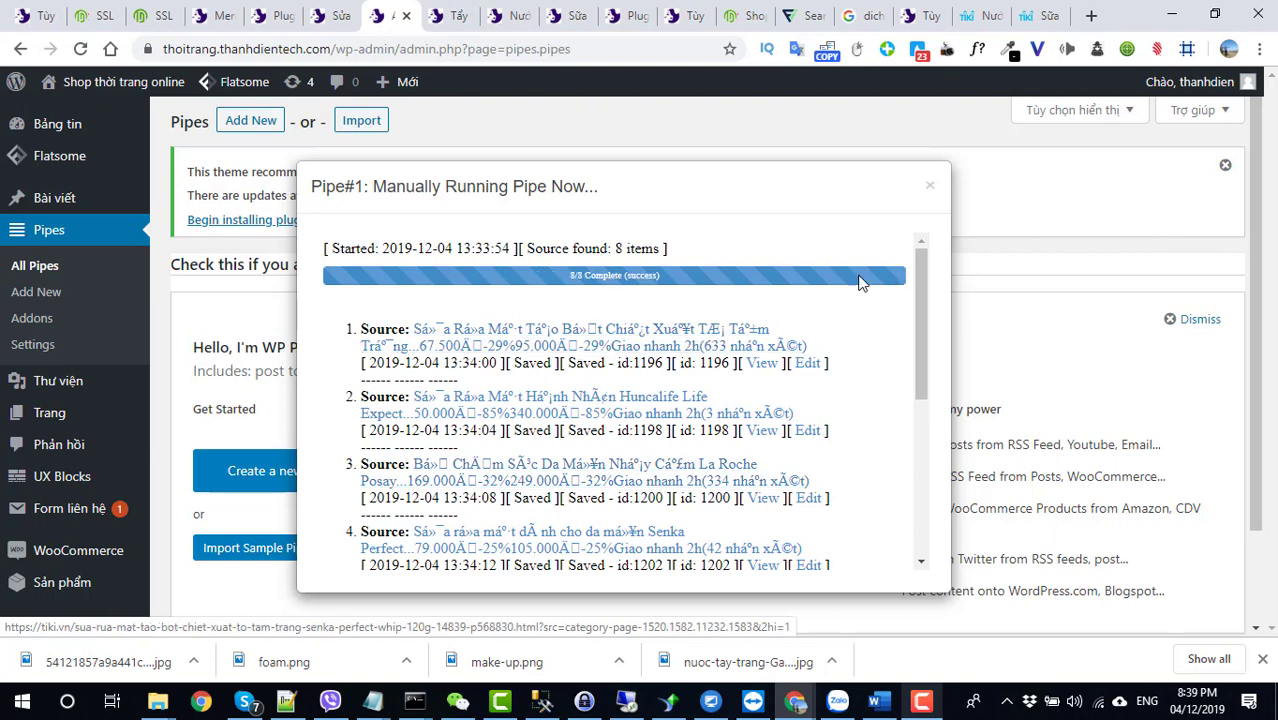
{"action": "left_click", "coordinate": [930, 190]}
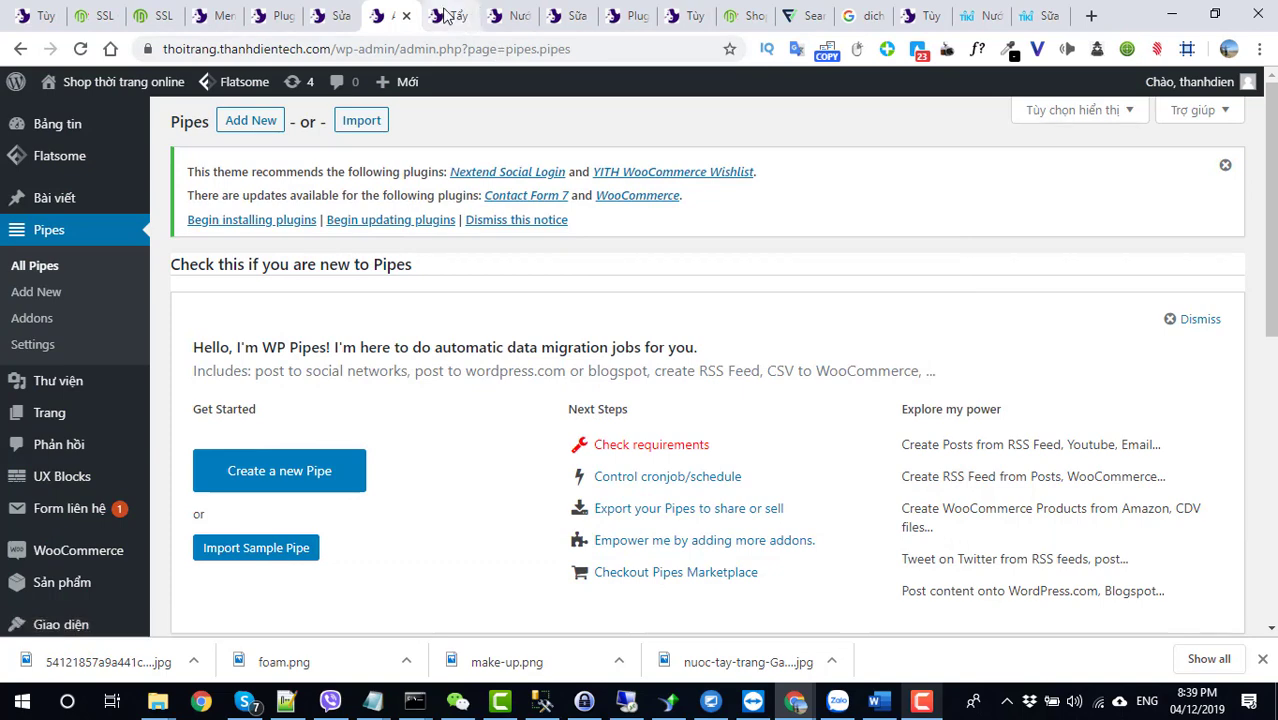
Open the Dạng sữa subcategory of Sữa rửa mặt on the storefront and check its imported products
{"action": "left_click", "coordinate": [458, 16]}
{"action": "mouse_move", "coordinate": [200, 245]}
{"action": "mouse_move", "coordinate": [197, 328]}
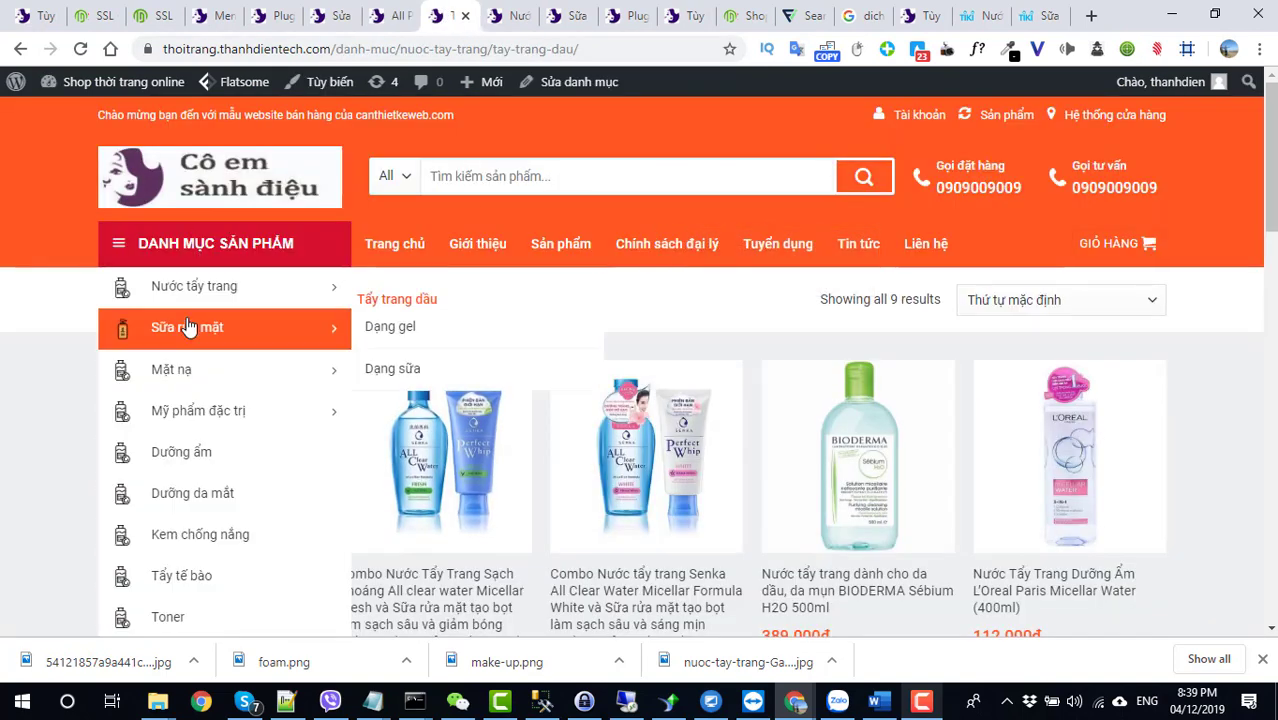
{"action": "left_click", "coordinate": [395, 368]}
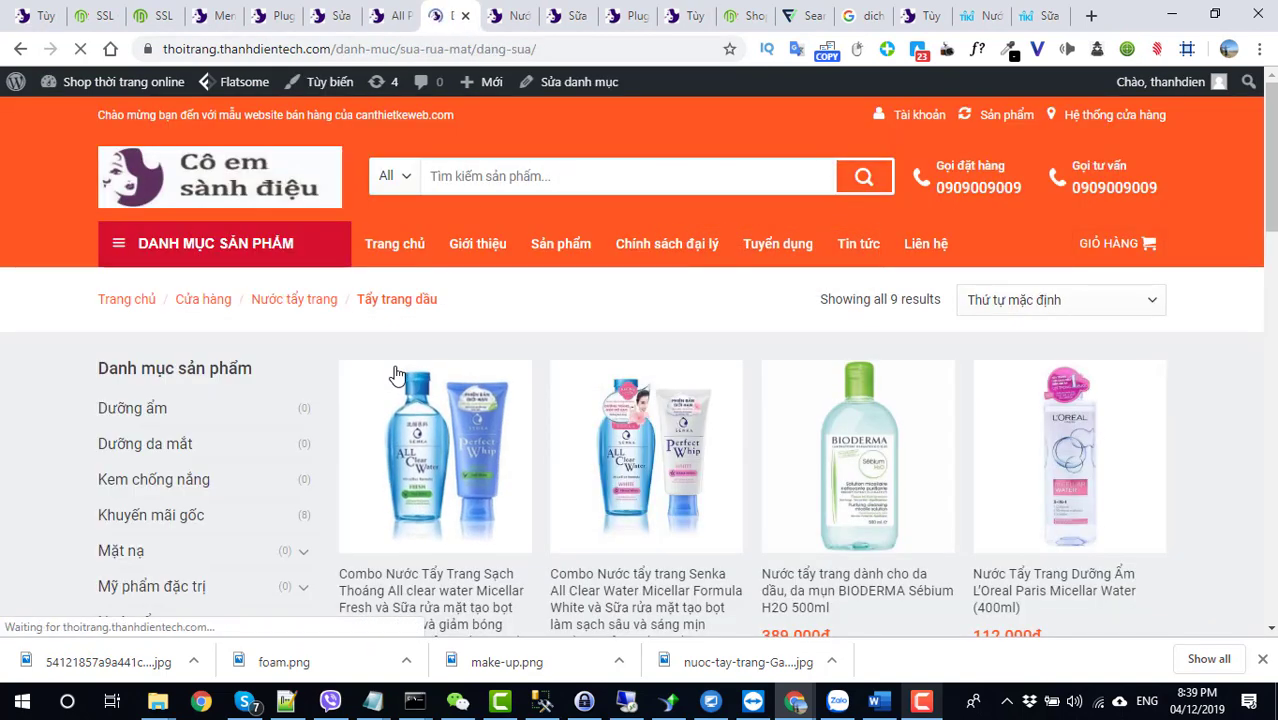
{"action": "scroll", "coordinate": [876, 445], "scroll_direction": "down", "scroll_amount": 8}
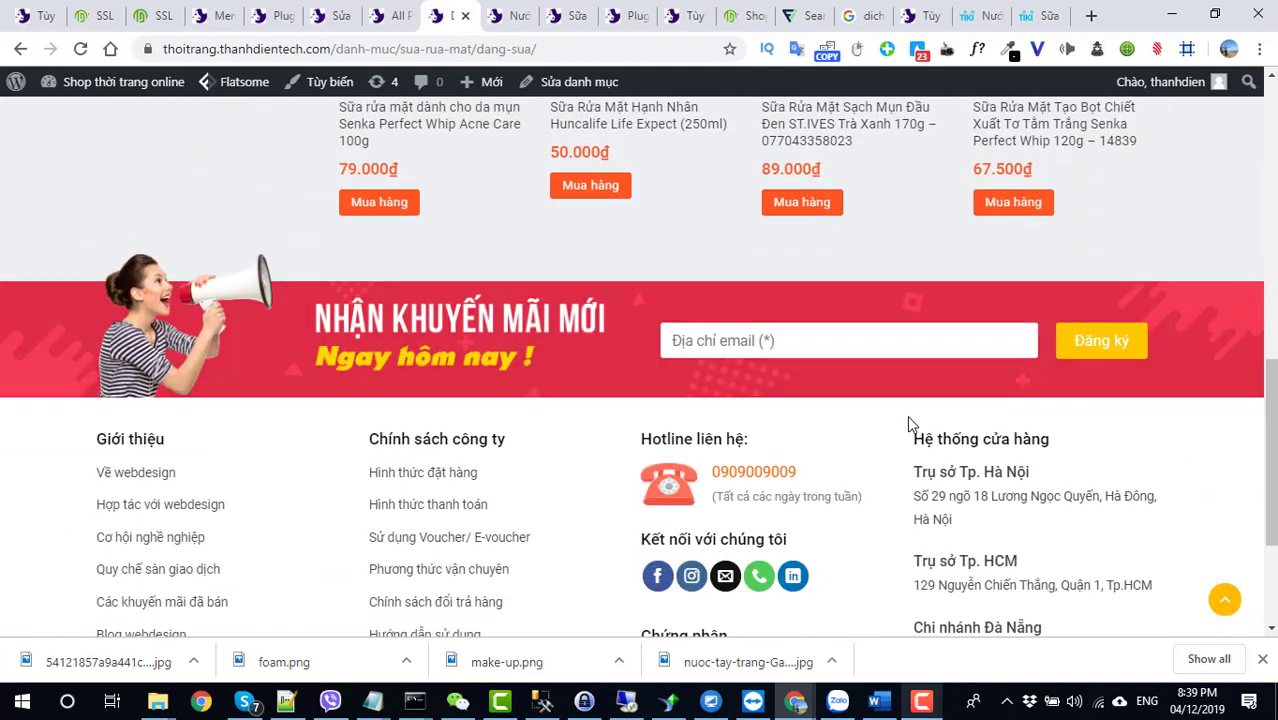
{"action": "scroll", "coordinate": [907, 425], "scroll_direction": "up", "scroll_amount": 3}
{"action": "scroll", "coordinate": [610, 400], "scroll_direction": "up", "scroll_amount": 6}
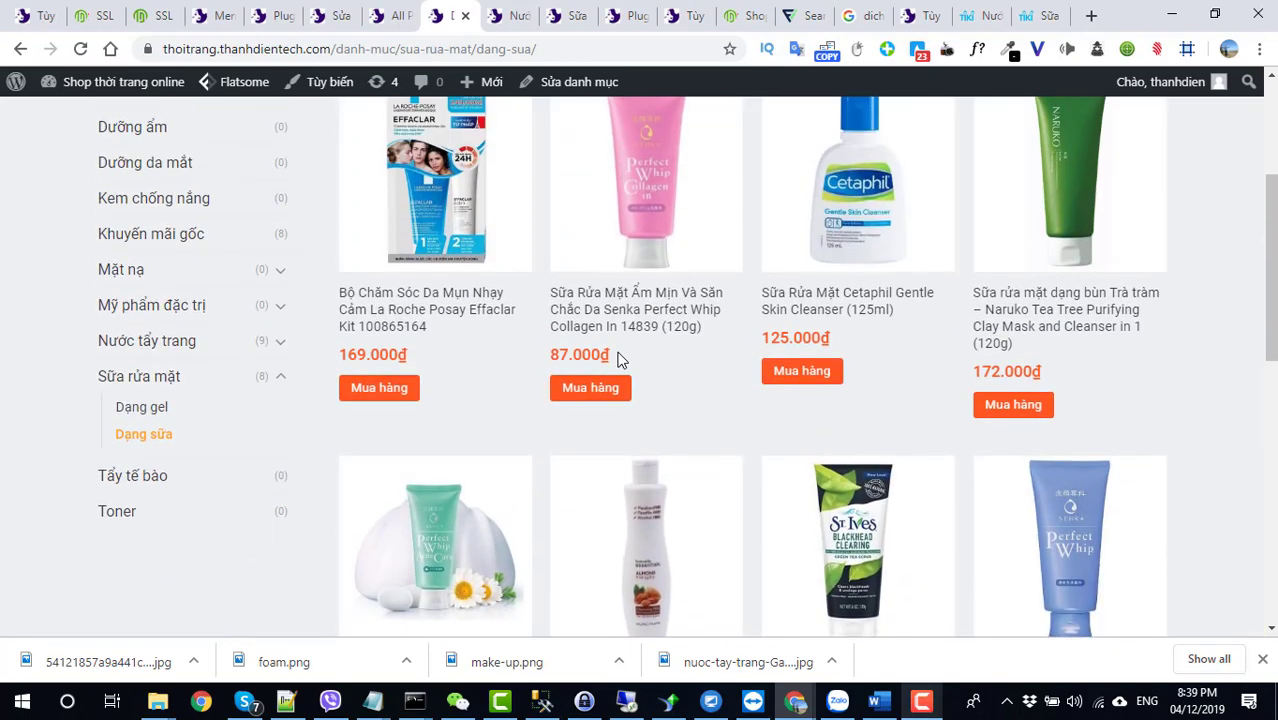
{"action": "scroll", "coordinate": [963, 461], "scroll_direction": "down", "scroll_amount": 1}
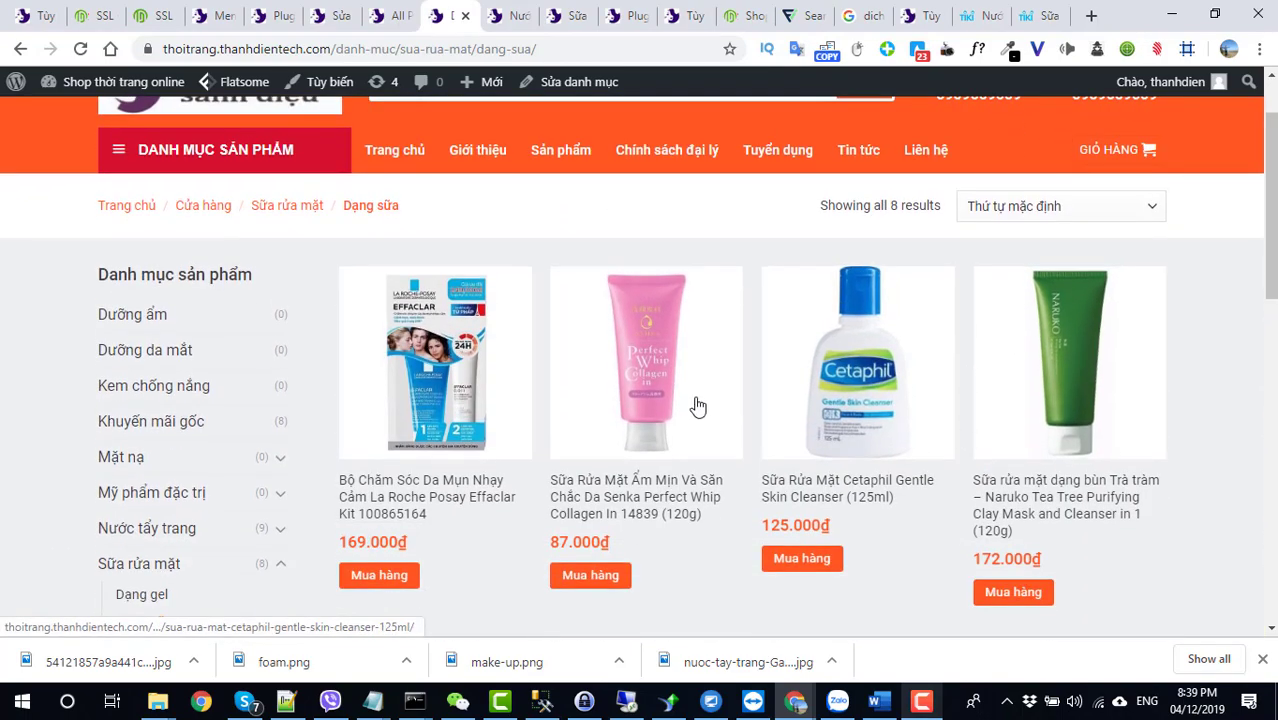
Open the Cetaphil Gentle Skin Cleanser (125ml) product and review its categories, description and related products
{"action": "left_click", "coordinate": [861, 367]}
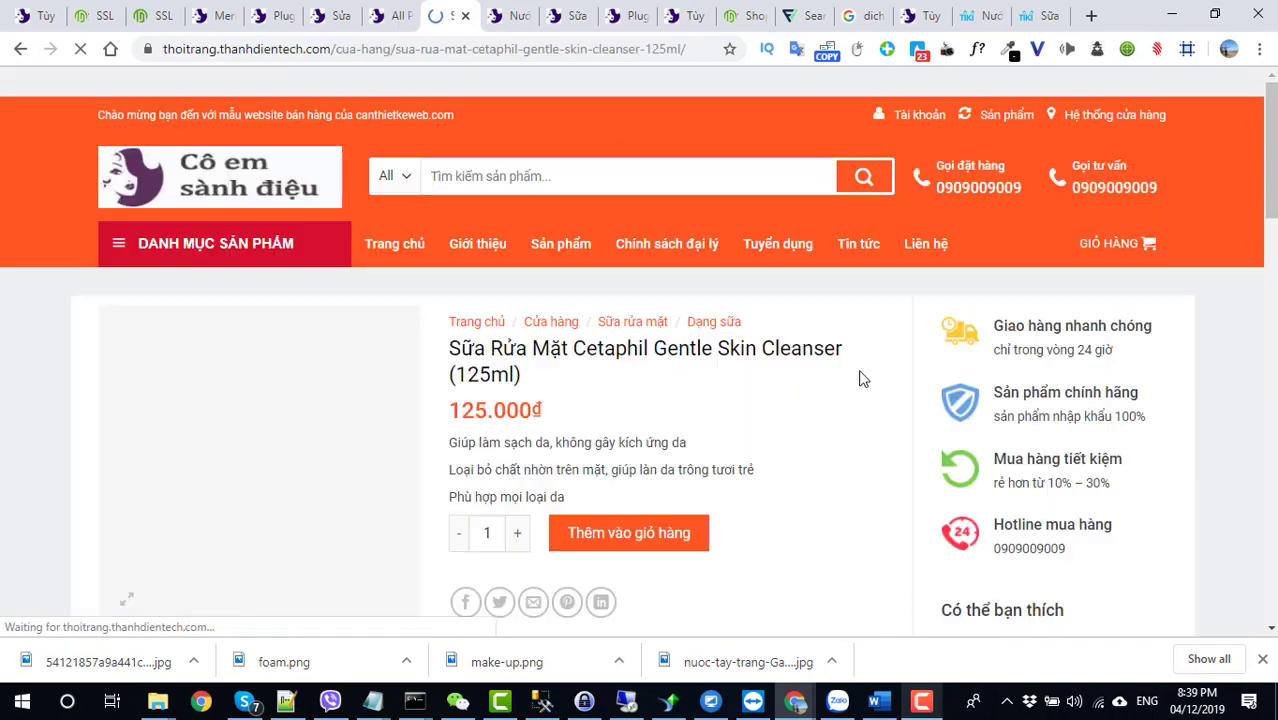
{"action": "scroll", "coordinate": [374, 465], "scroll_direction": "down", "scroll_amount": 8}
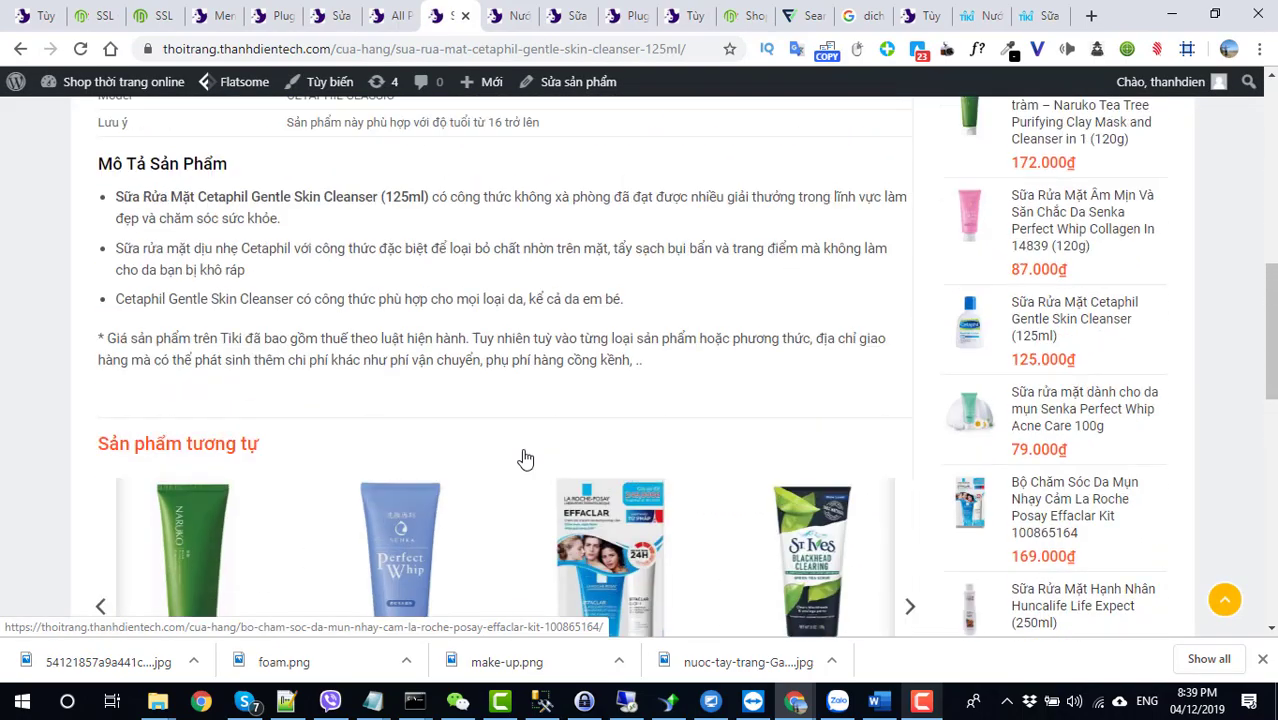
{"action": "scroll", "coordinate": [210, 407], "scroll_direction": "up", "scroll_amount": 2}
{"action": "scroll", "coordinate": [163, 288], "scroll_direction": "down", "scroll_amount": 7}
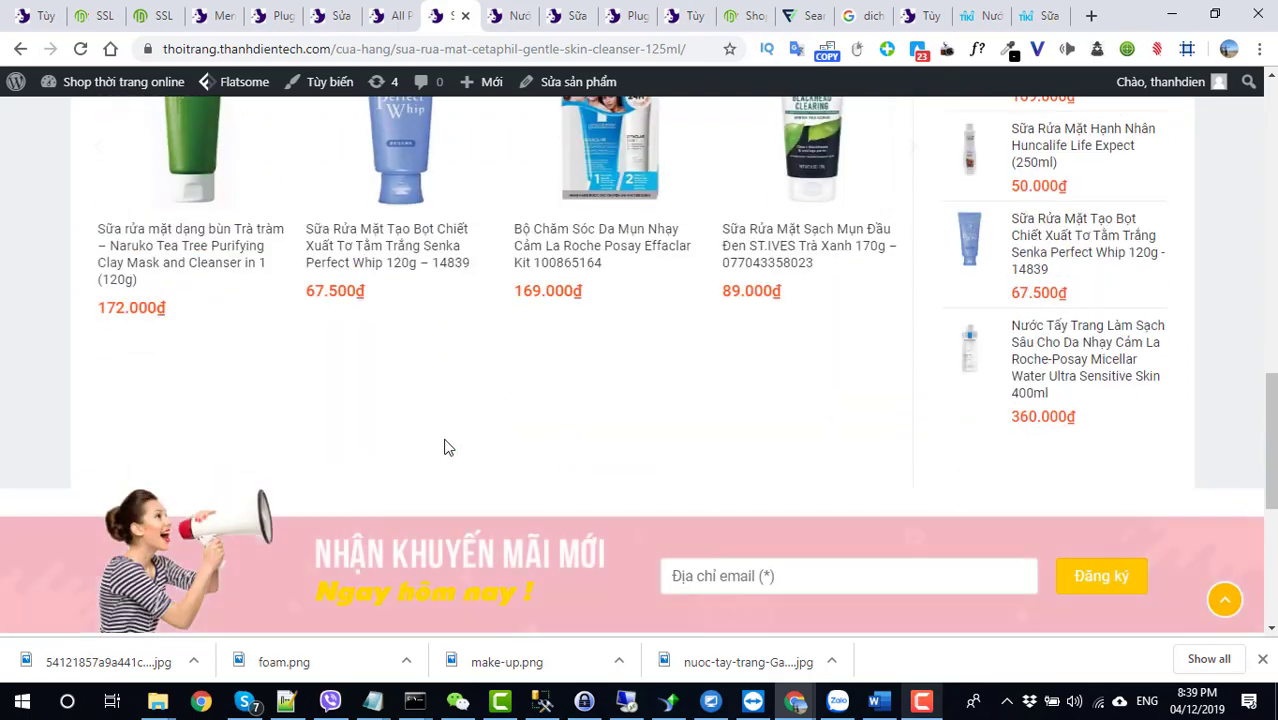
{"action": "scroll", "coordinate": [442, 445], "scroll_direction": "up", "scroll_amount": 5}
{"action": "scroll", "coordinate": [445, 450], "scroll_direction": "up", "scroll_amount": 2}
{"action": "scroll", "coordinate": [362, 451], "scroll_direction": "down", "scroll_amount": 2}
{"action": "scroll", "coordinate": [500, 410], "scroll_direction": "up", "scroll_amount": 8}
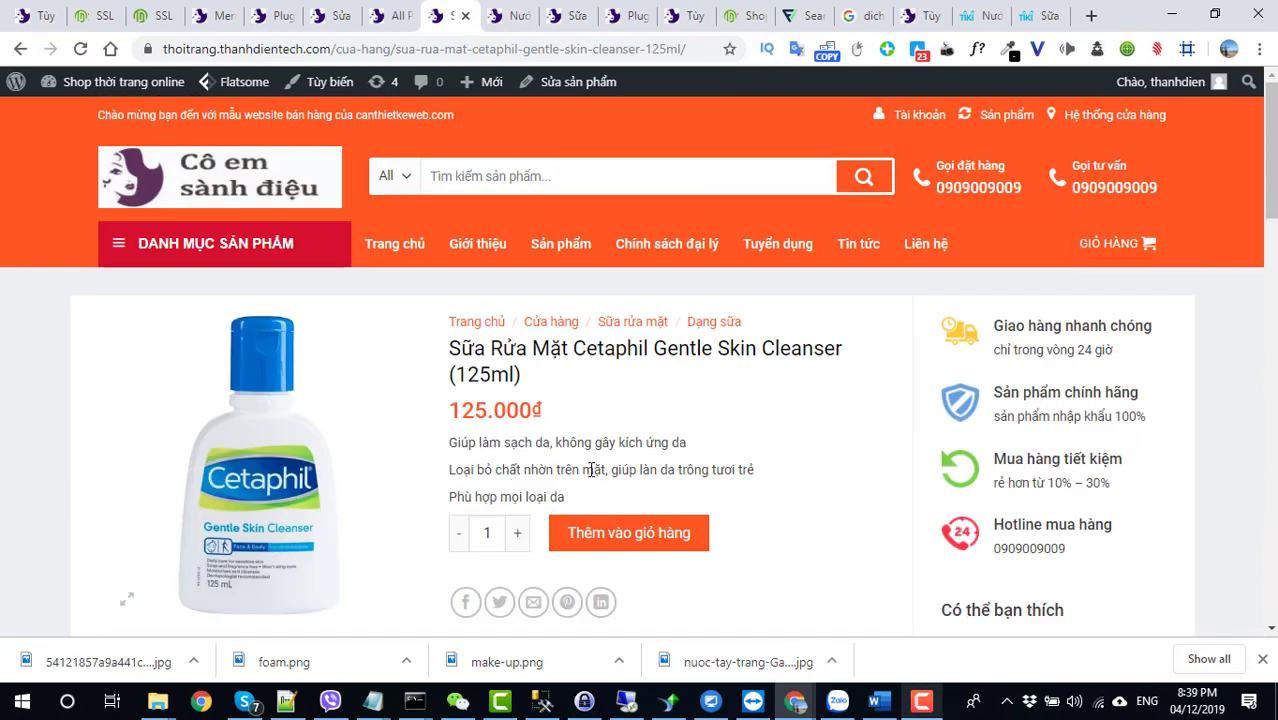
Go to the shop's home page and look over its banners and product sections
{"action": "left_click", "coordinate": [240, 192]}
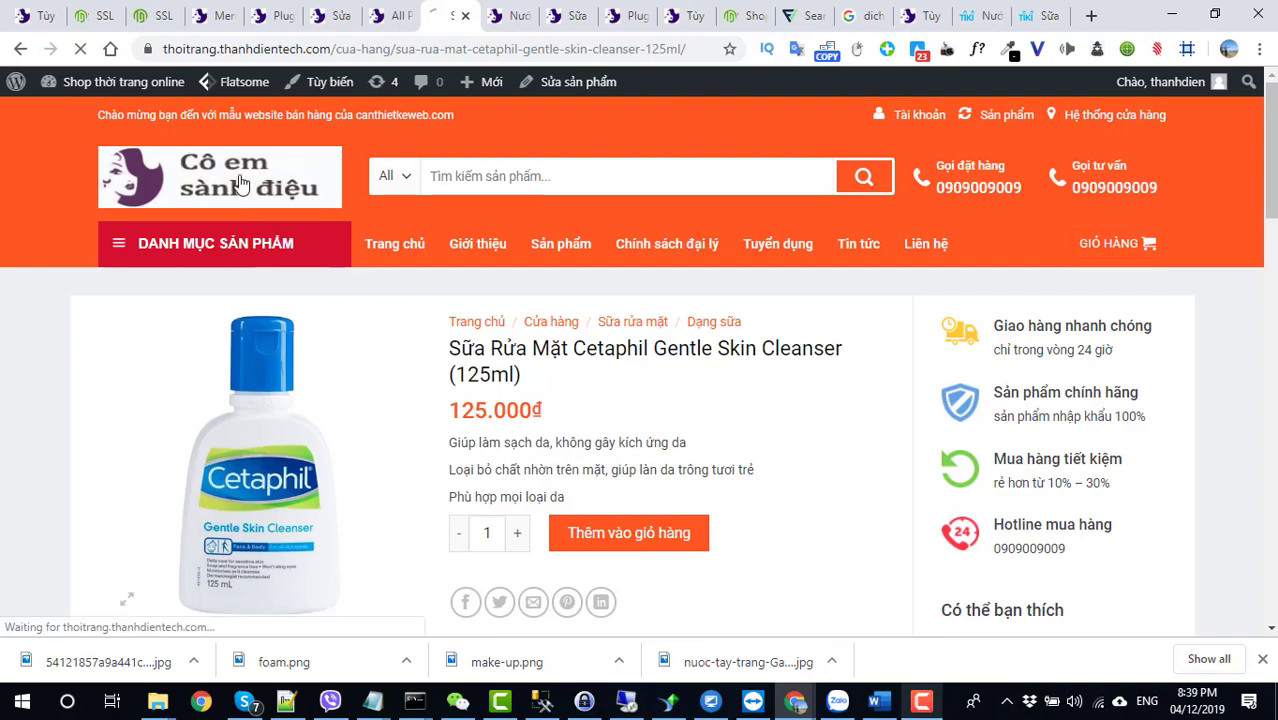
{"action": "scroll", "coordinate": [505, 490], "scroll_direction": "down", "scroll_amount": 6}
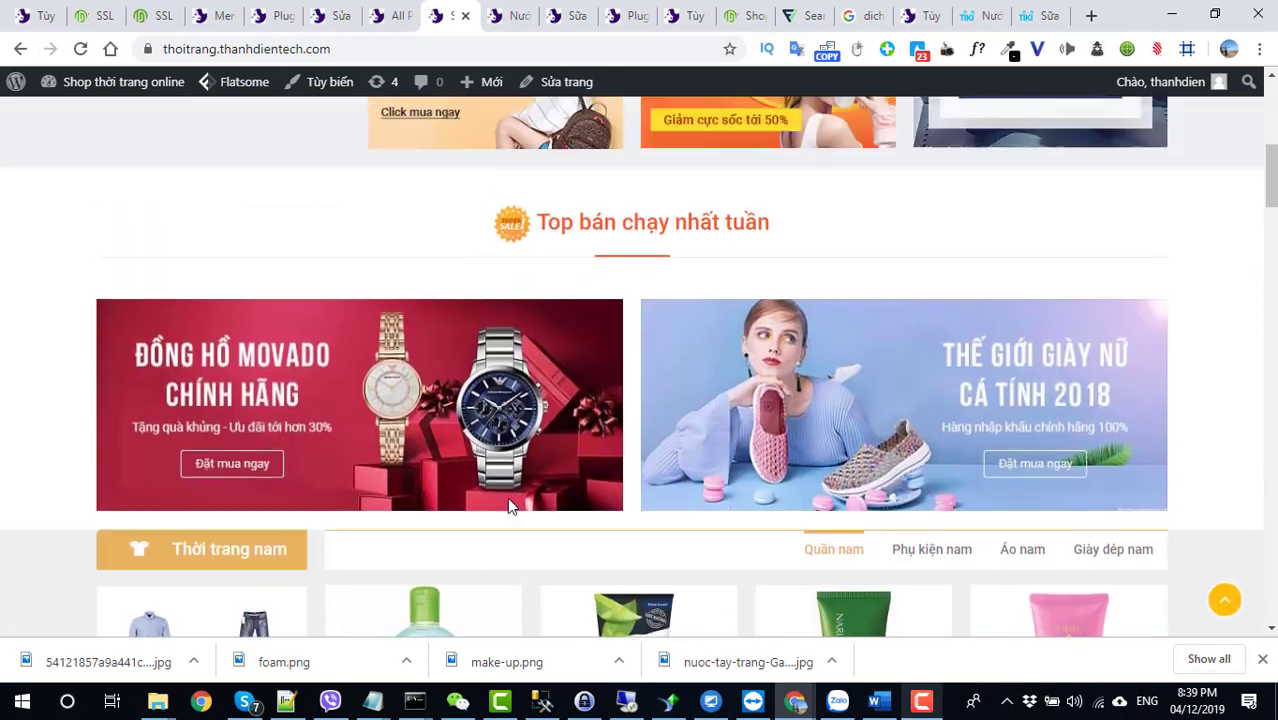
{"action": "scroll", "coordinate": [507, 497], "scroll_direction": "up", "scroll_amount": 6}
{"action": "scroll", "coordinate": [508, 497], "scroll_direction": "down", "scroll_amount": 2}
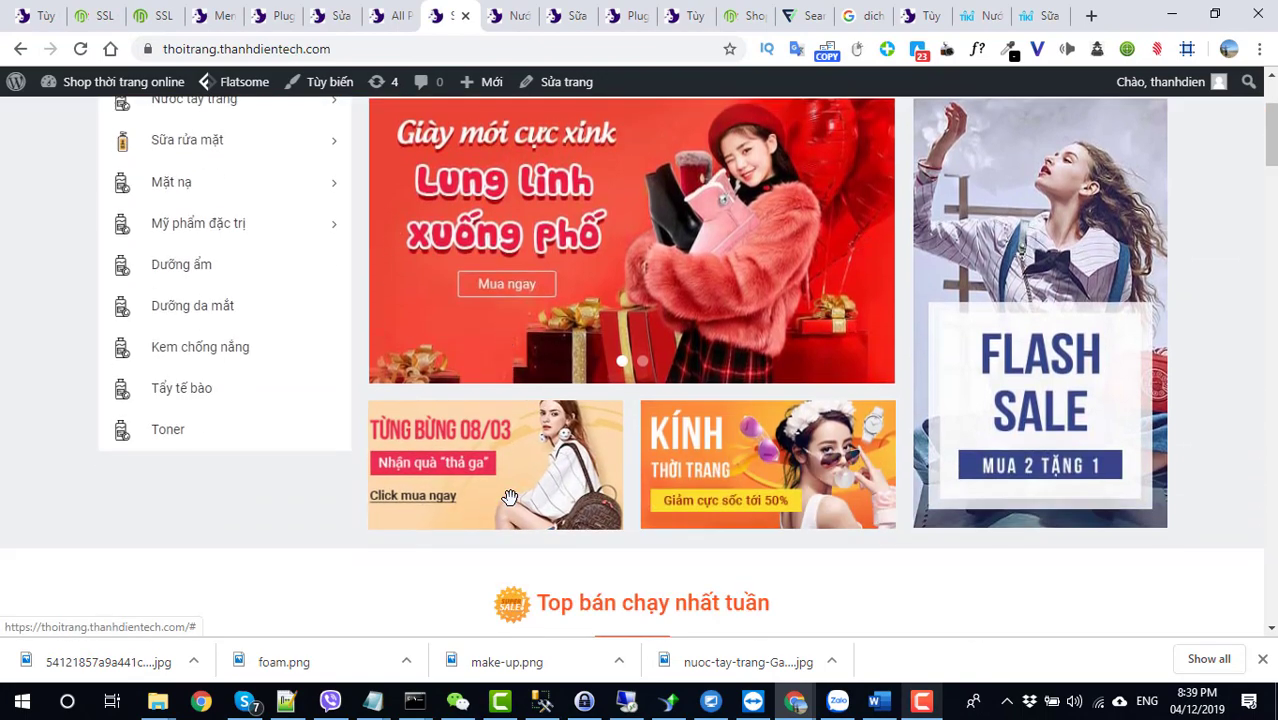